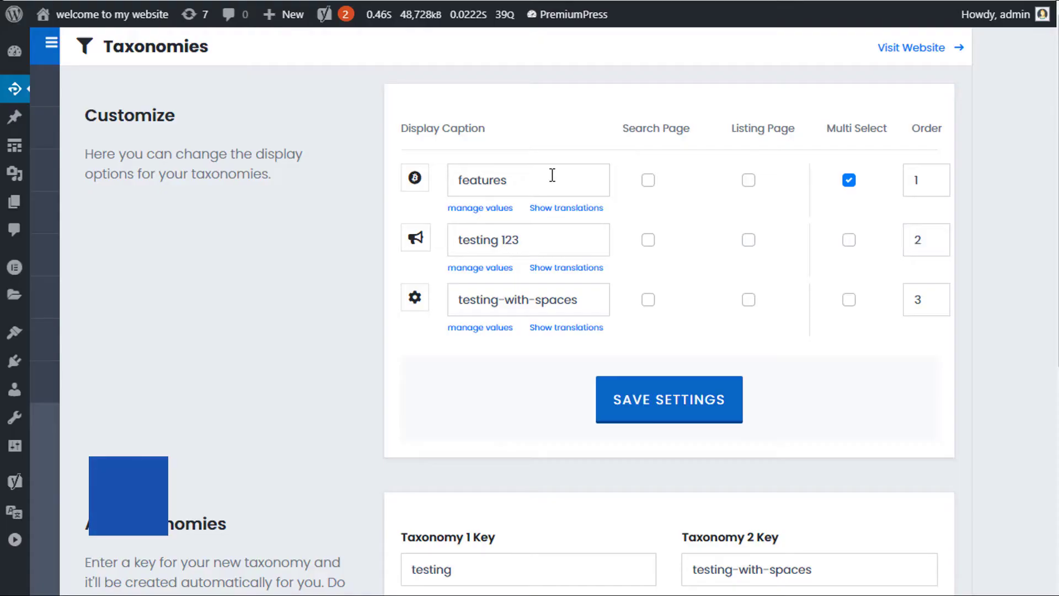
- Toggle the features caption's translations, then scroll through the features taxonomy's values
click(568, 217)
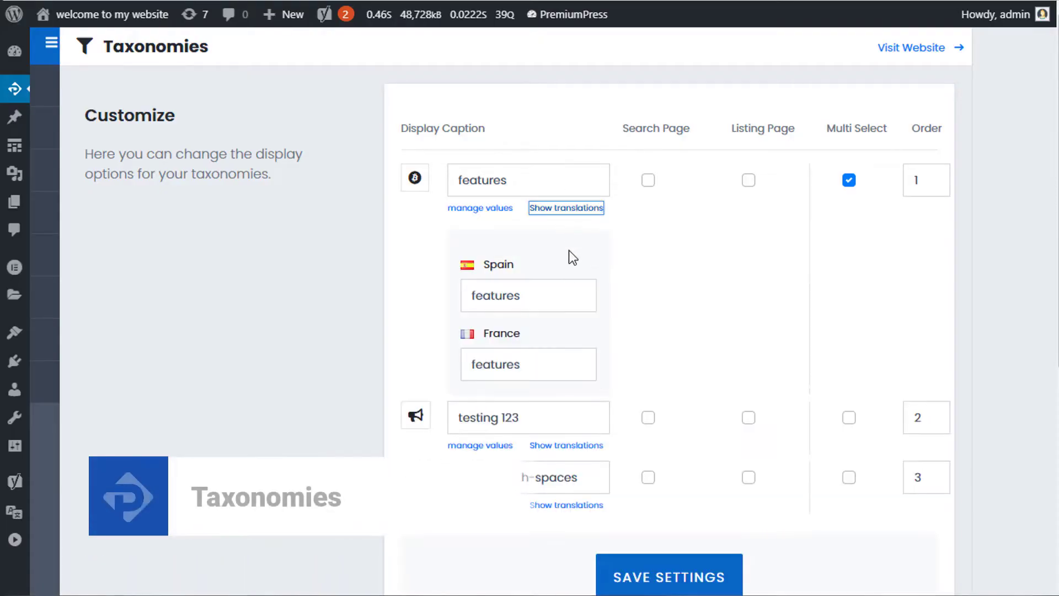
click(545, 214)
click(463, 214)
scroll(603, 231, down, 5)
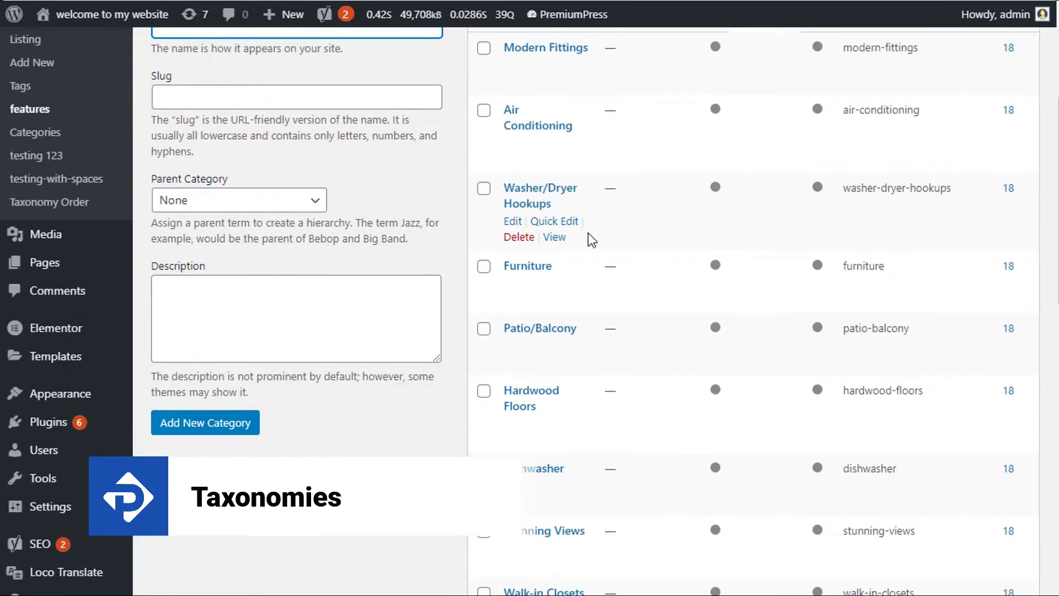
scroll(600, 224, down, 4)
scroll(530, 372, up, 8)
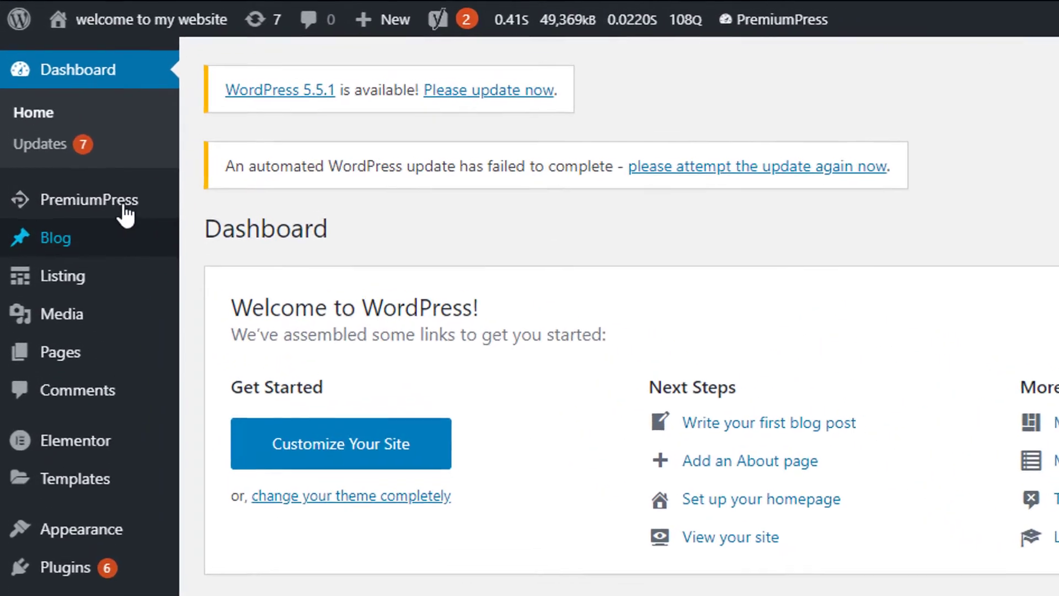
- Go to PremiumPress Settings, open the Taxonomies card, and collapse the theme's side menu
mouse_move(87, 150)
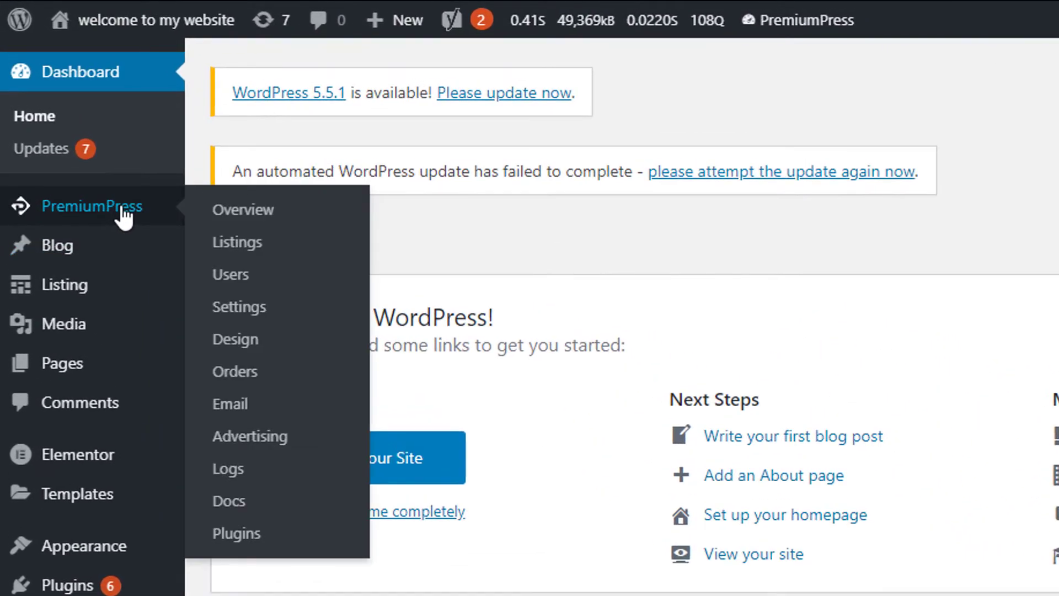
click(122, 210)
scroll(345, 386, down, 3)
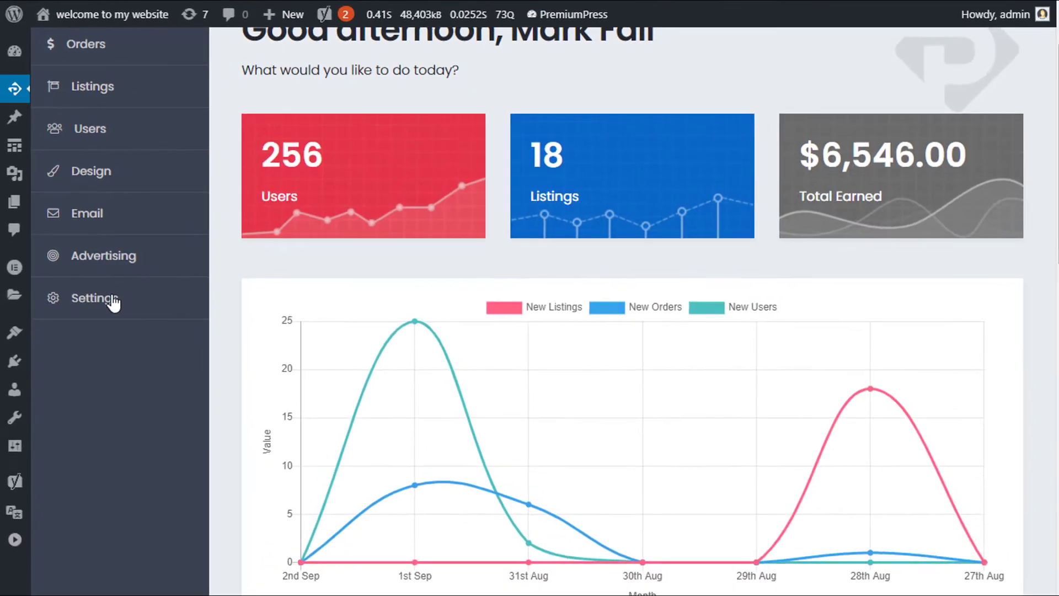
click(145, 391)
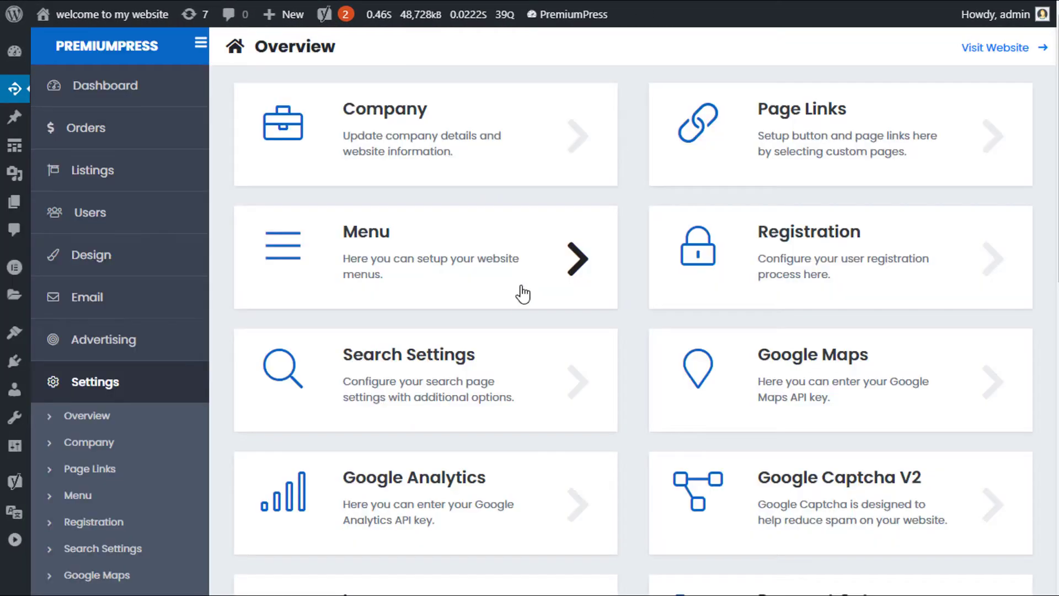
scroll(468, 298, down, 3)
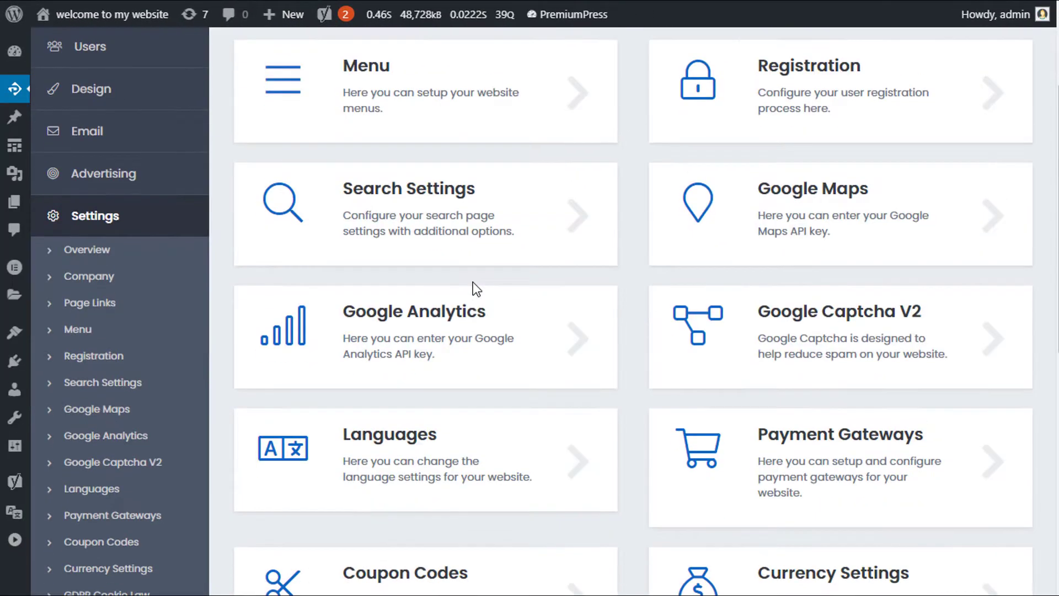
scroll(458, 325, down, 5)
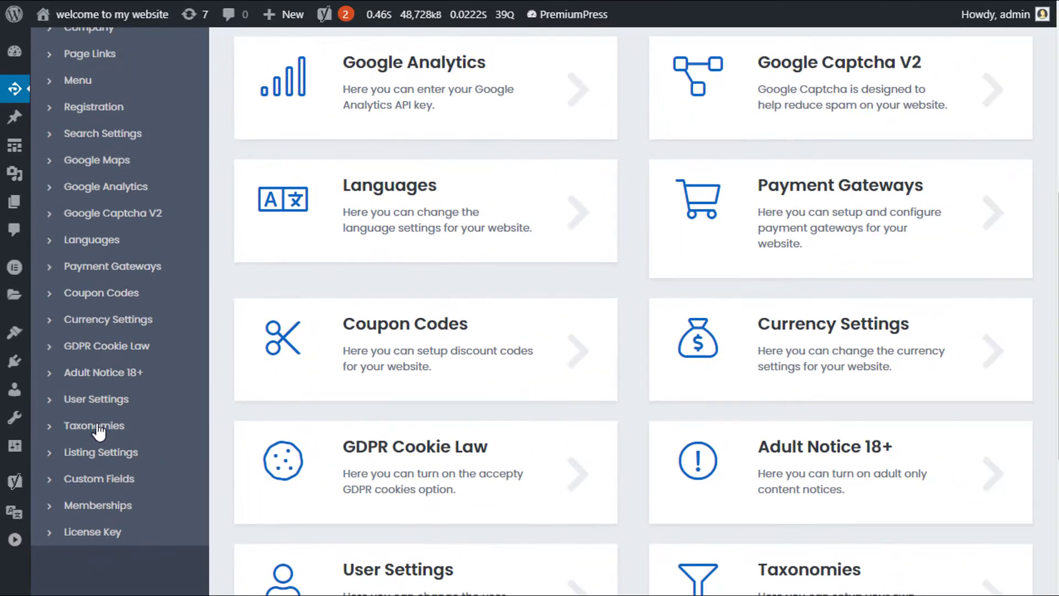
scroll(832, 284, down, 6)
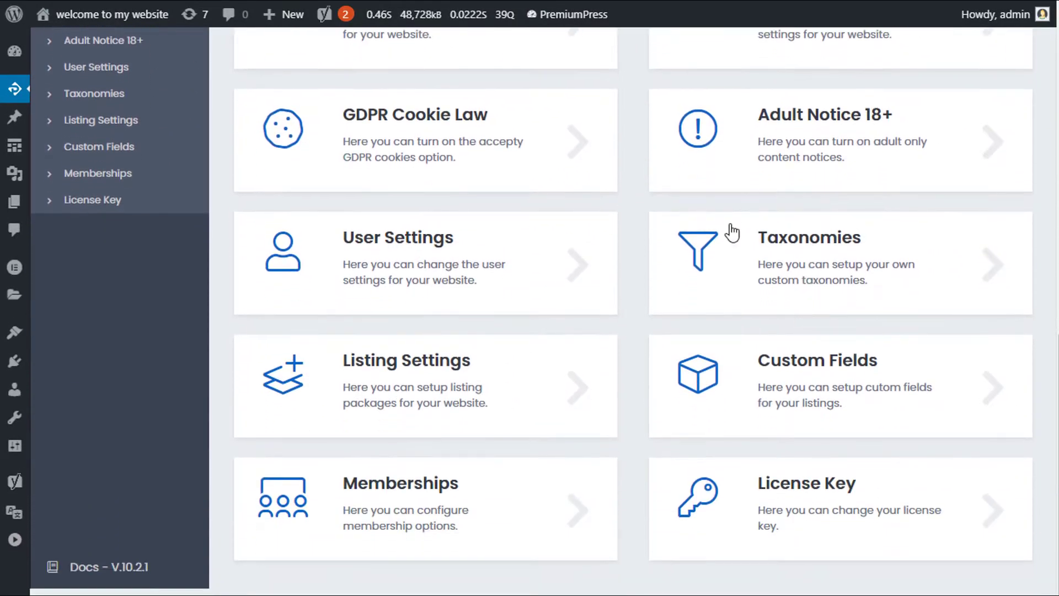
click(796, 269)
click(200, 43)
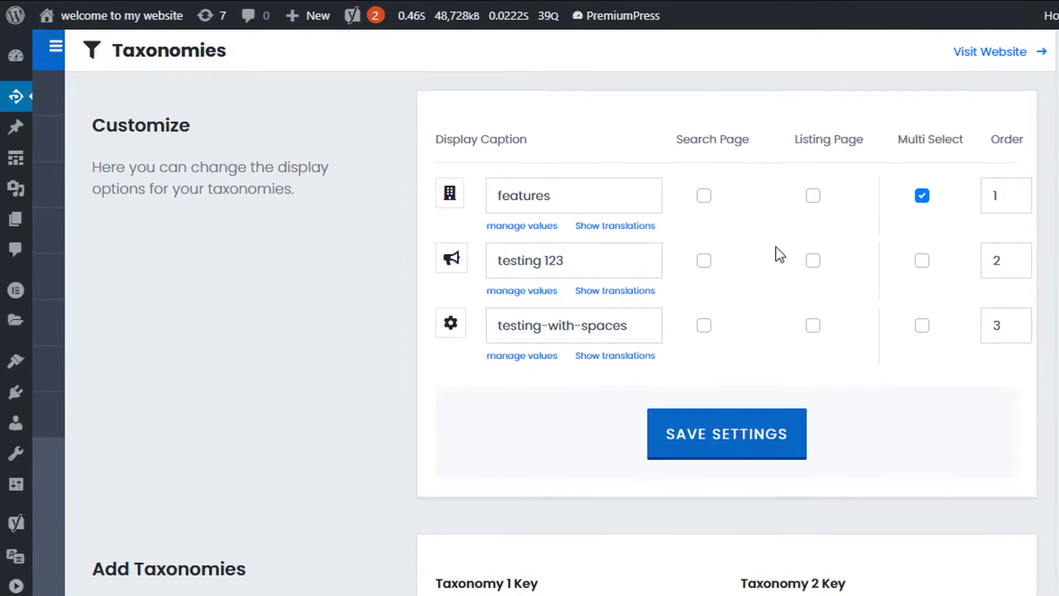
scroll(771, 243, down, 5)
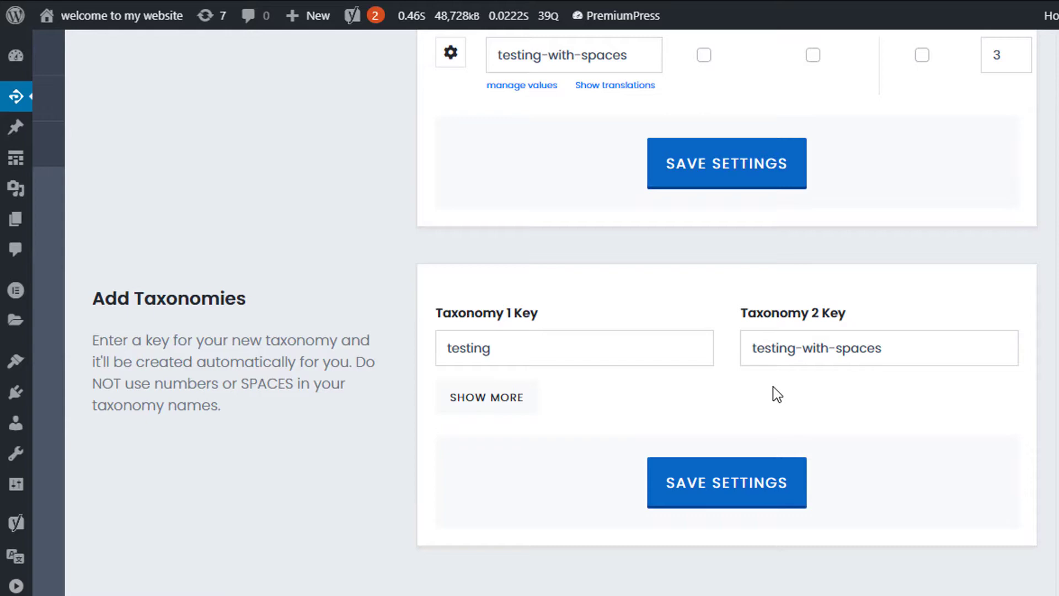
scroll(634, 377, down, 2)
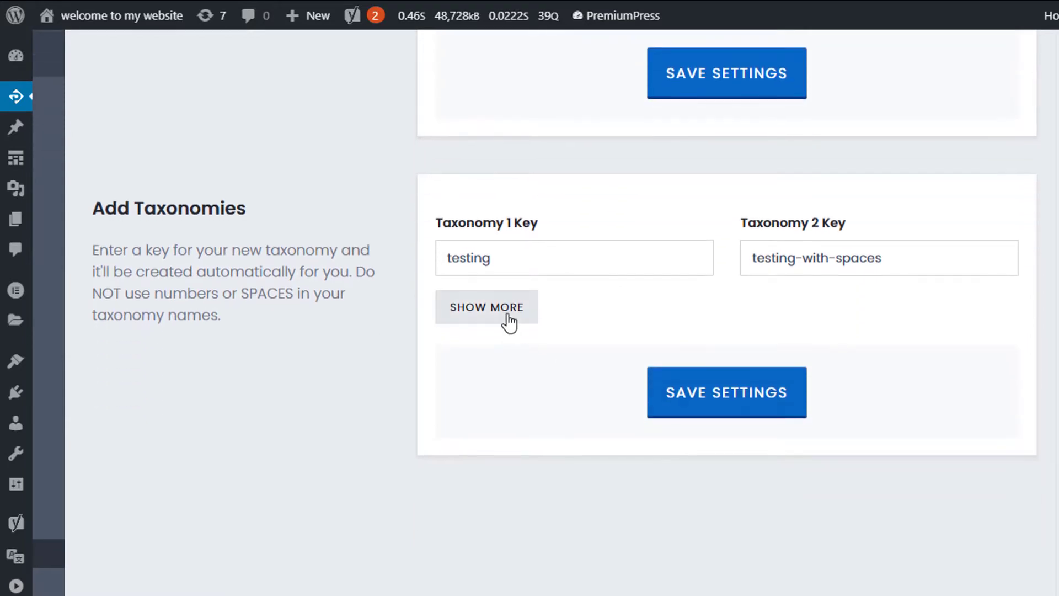
click(506, 315)
scroll(723, 353, down, 9)
scroll(722, 364, up, 8)
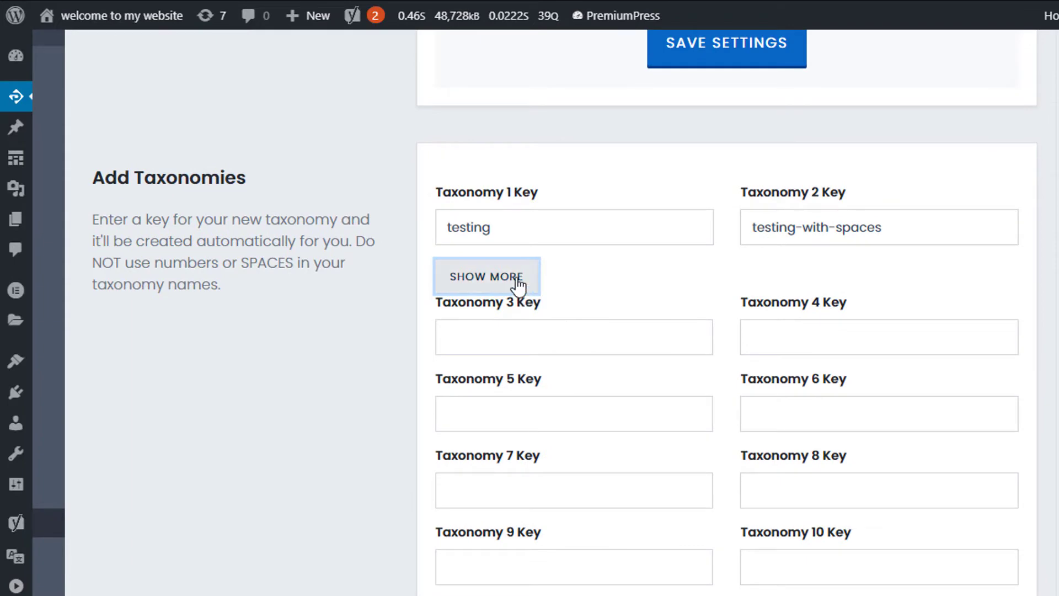
click(521, 283)
click(508, 288)
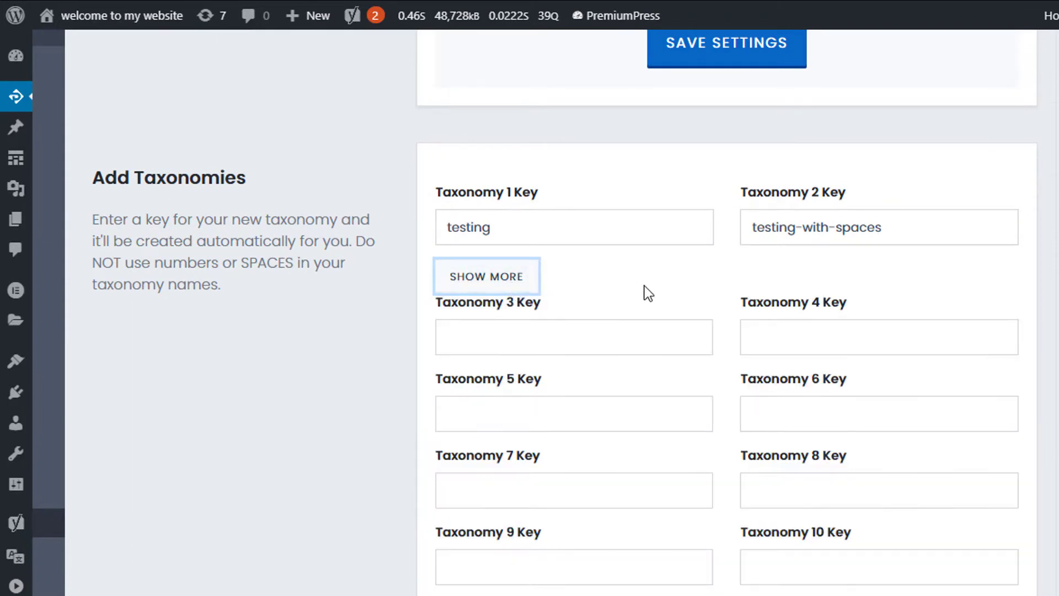
scroll(643, 286, down, 2)
scroll(643, 284, down, 8)
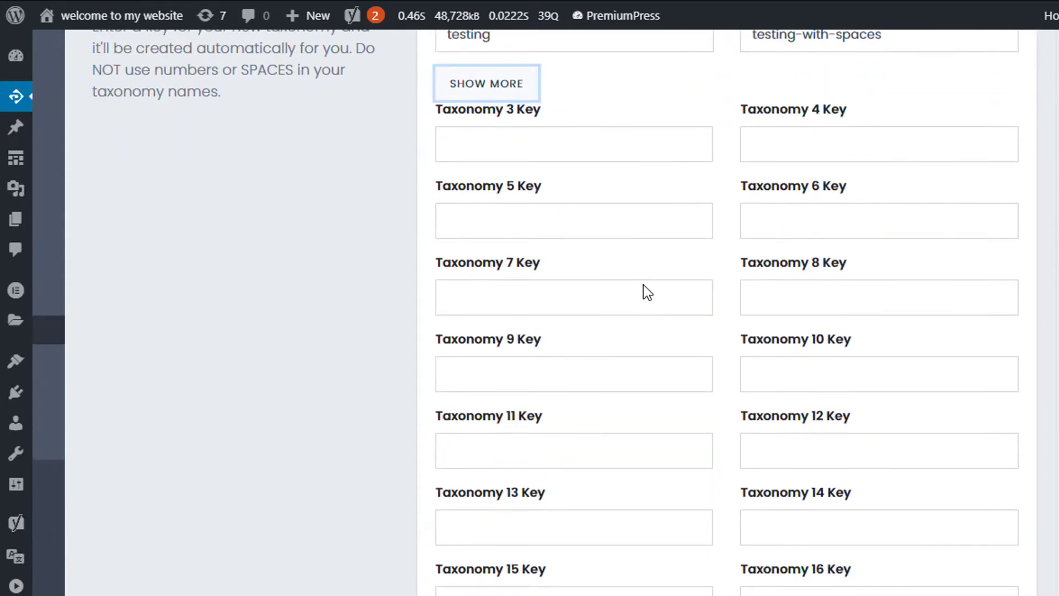
scroll(643, 285, up, 8)
scroll(643, 285, up, 4)
click(508, 370)
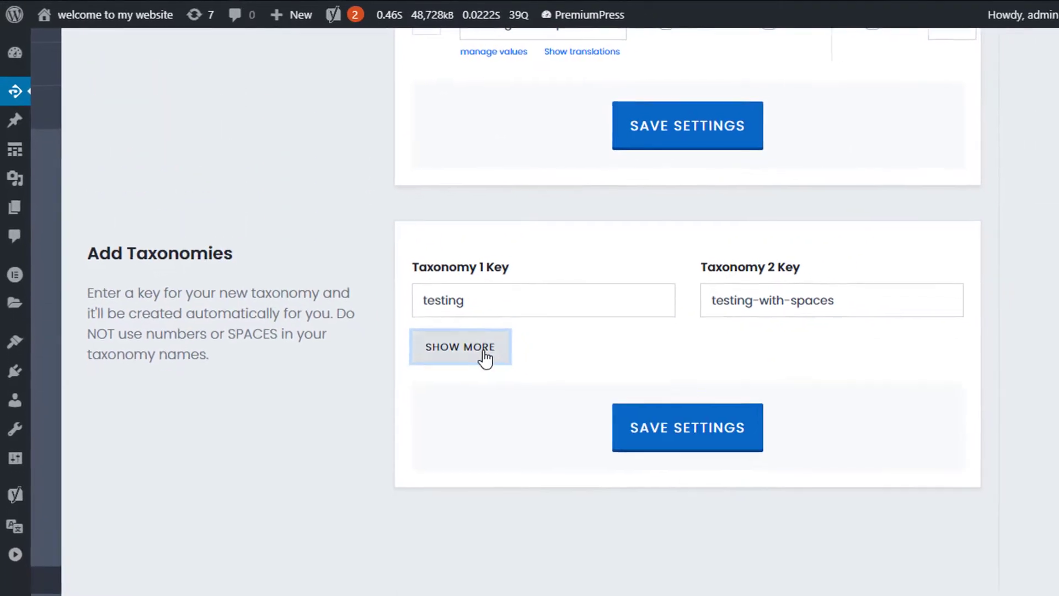
scroll(642, 453, up, 3)
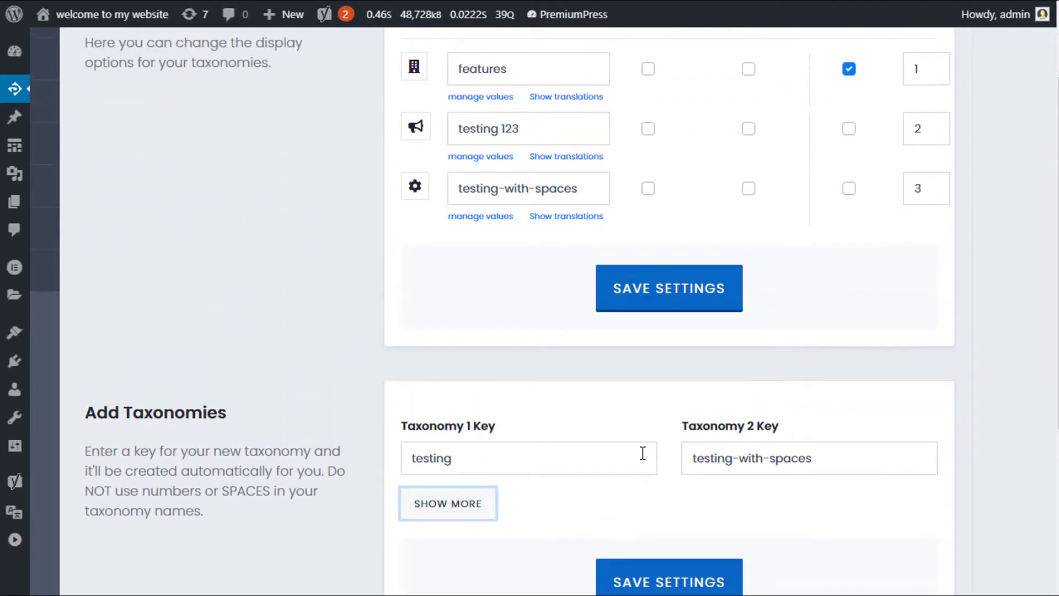
scroll(643, 453, down, 3)
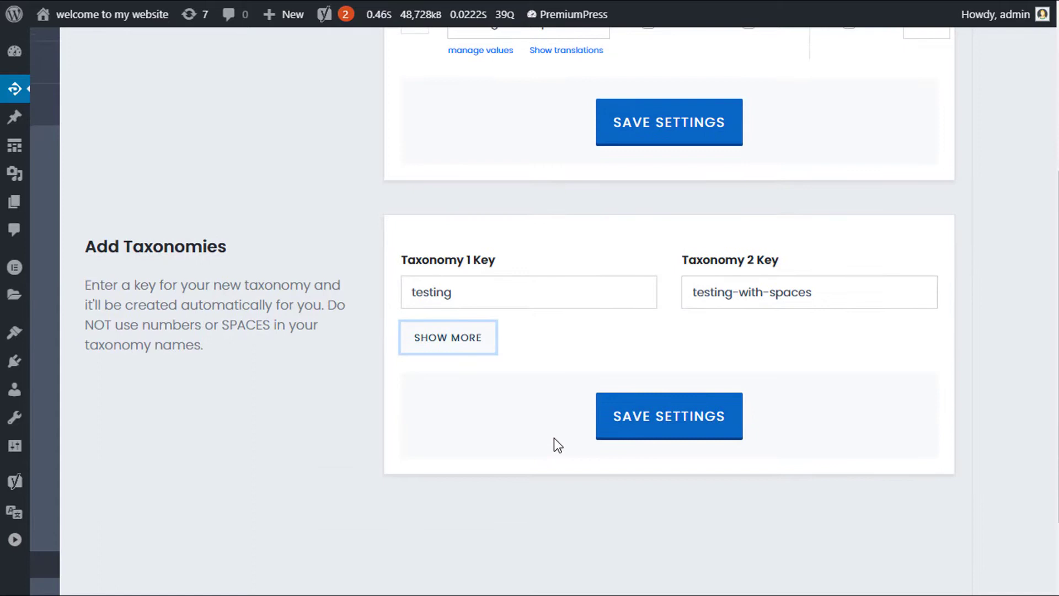
click(478, 336)
scroll(491, 357, down, 2)
click(505, 309)
click(730, 293)
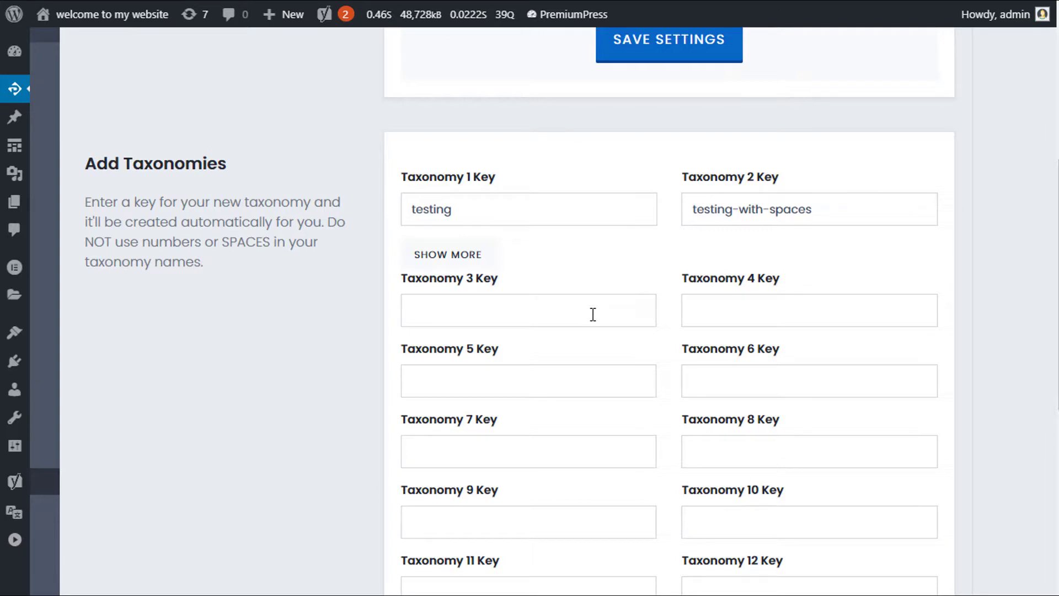
scroll(593, 287, down, 2)
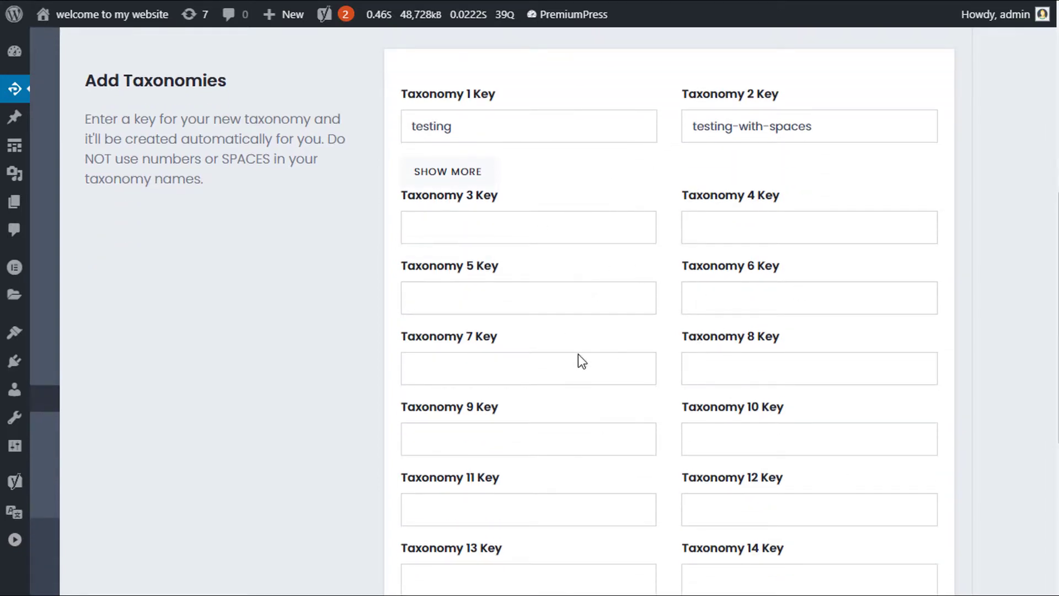
click(516, 231)
click(558, 193)
click(477, 180)
scroll(585, 266, up, 2)
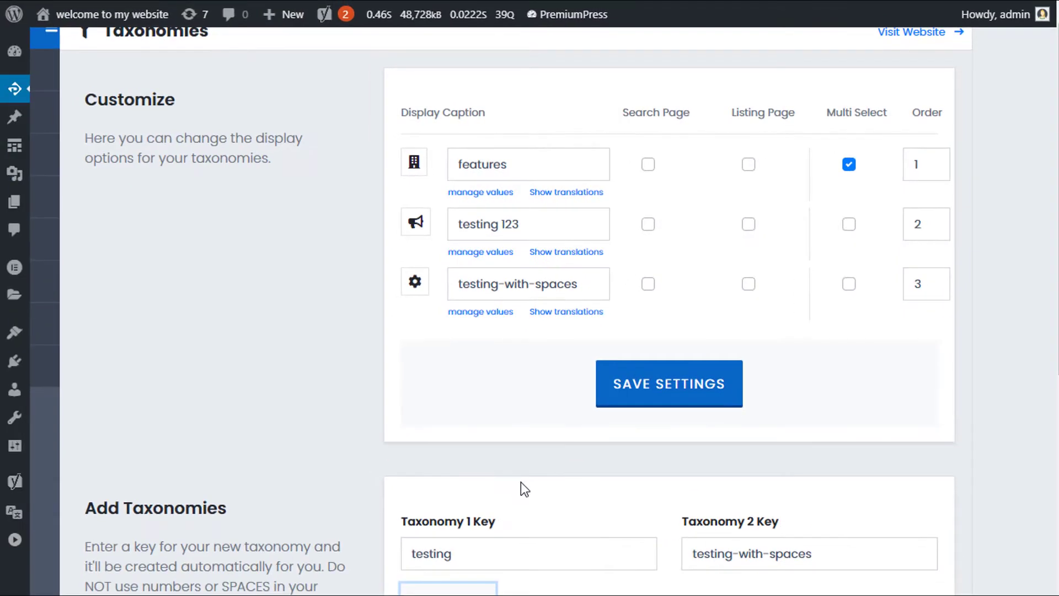
scroll(518, 485, up, 1)
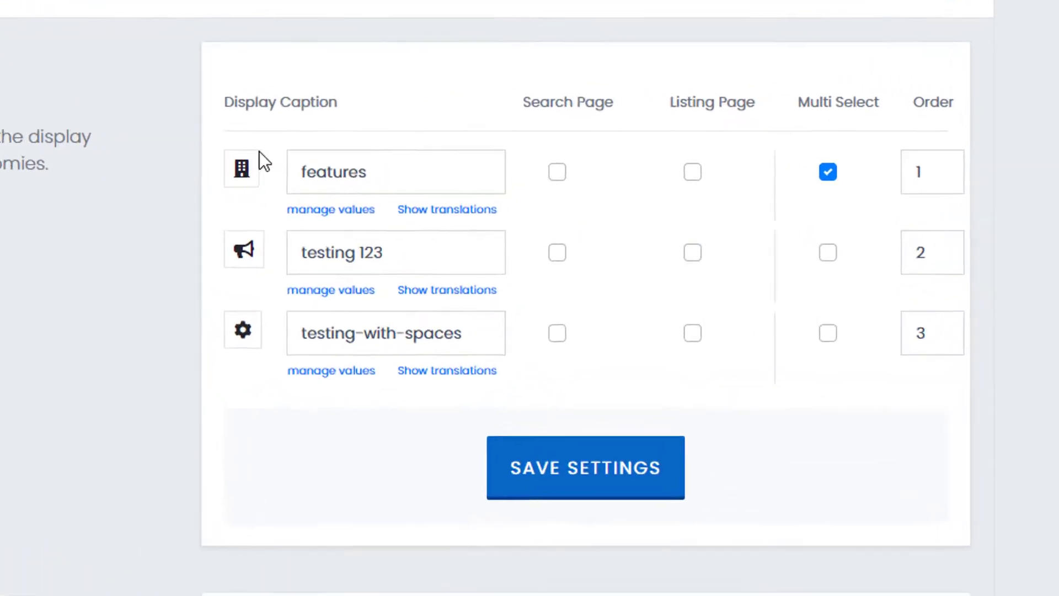
- Set the features taxonomy's icon to bitcoin, check its translations, and open its values
click(242, 168)
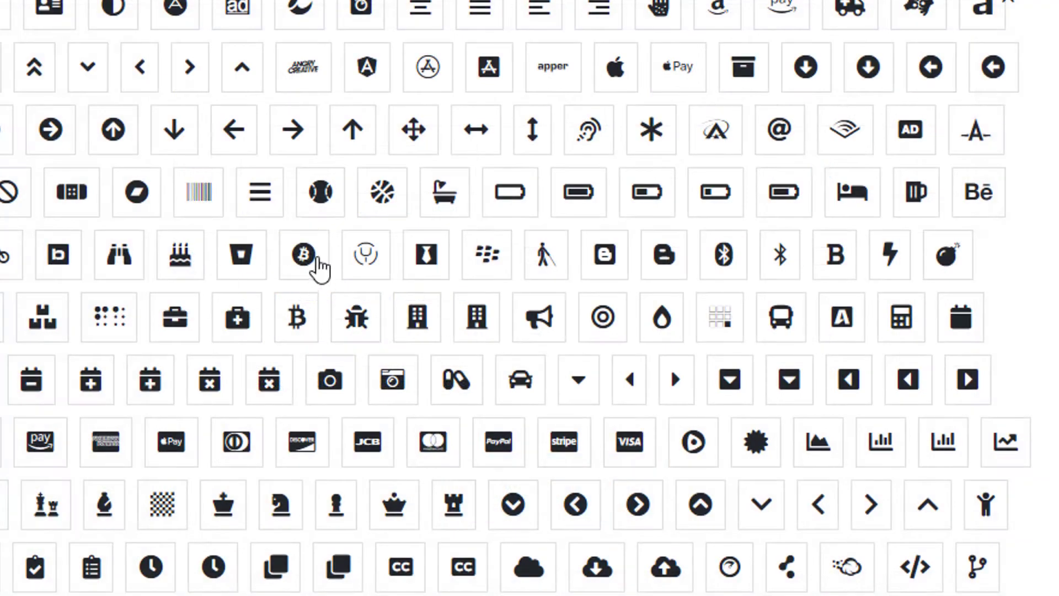
click(319, 258)
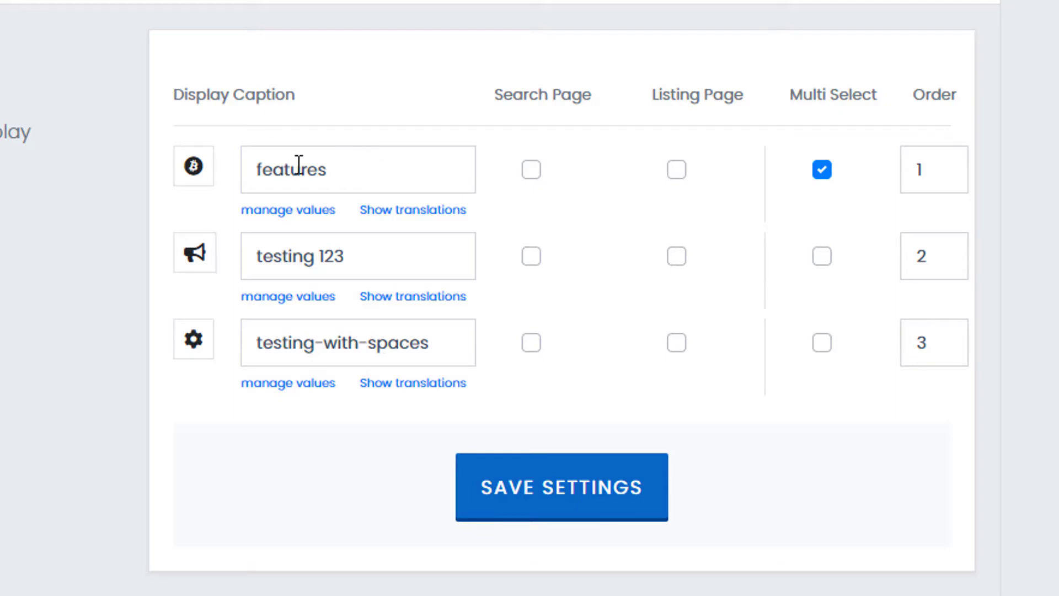
click(414, 210)
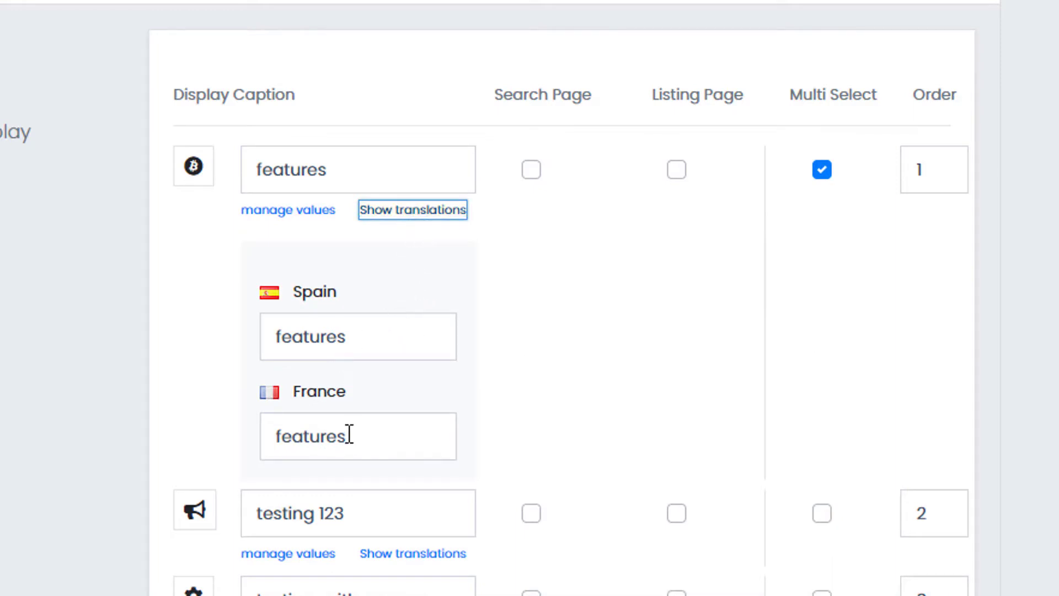
click(373, 214)
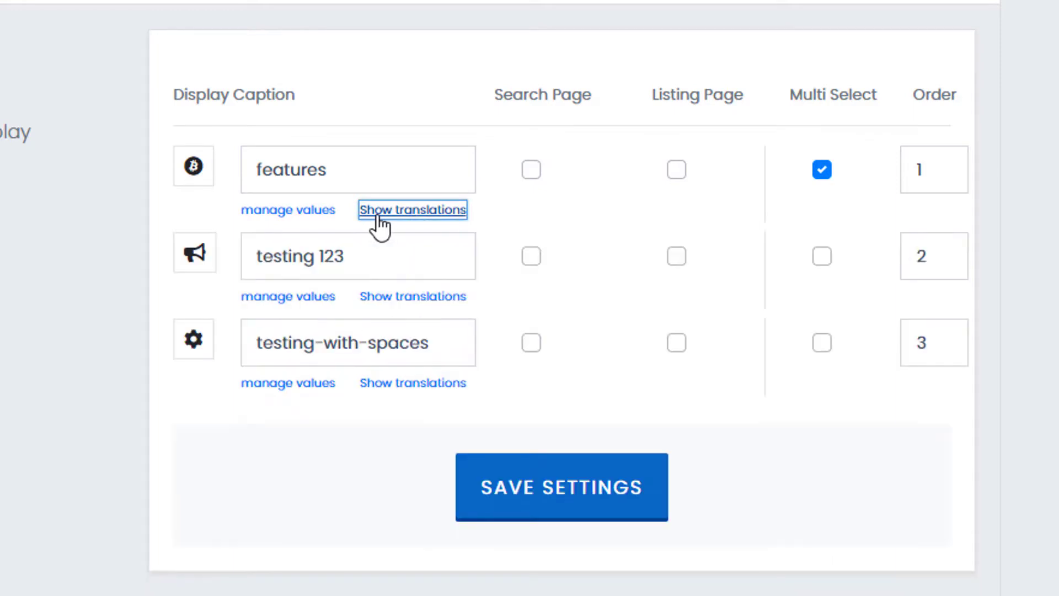
click(274, 214)
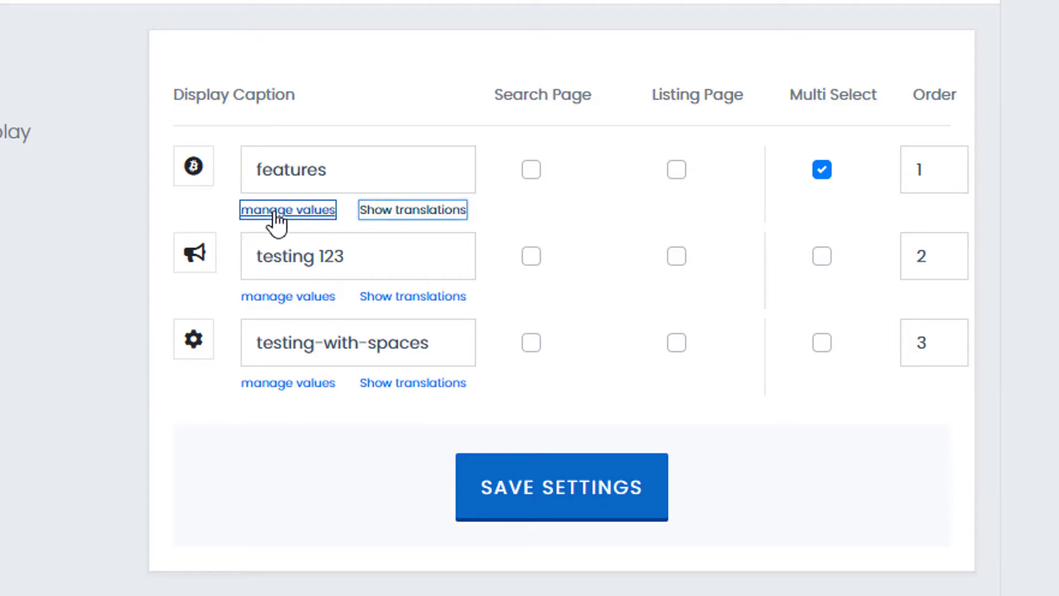
scroll(617, 220, down, 10)
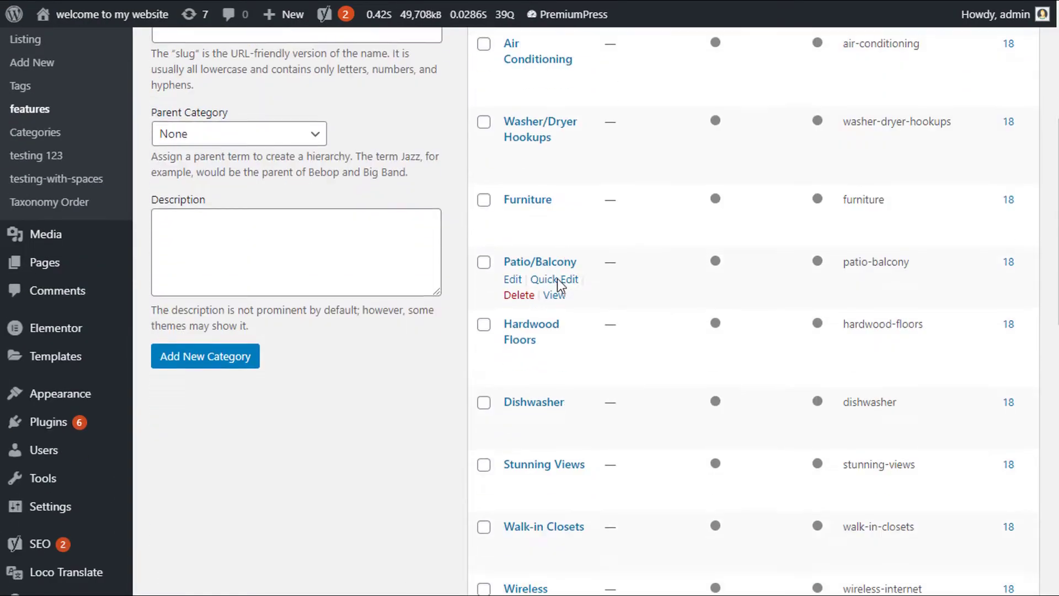
- Open the Modern Fittings feature value for editing
scroll(532, 371, down, 5)
scroll(532, 372, up, 16)
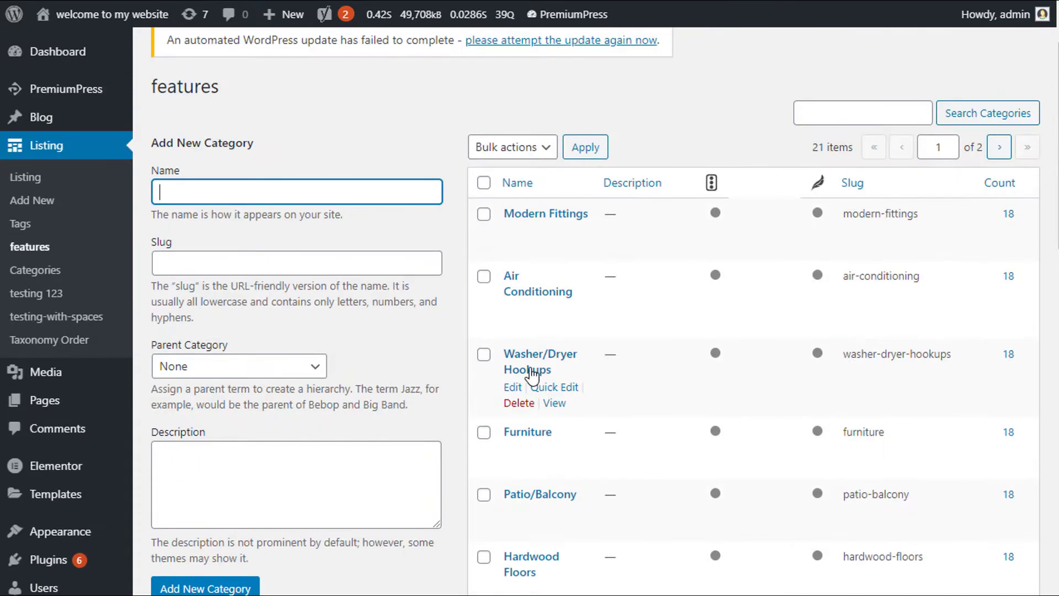
scroll(651, 268, down, 2)
scroll(648, 268, up, 2)
click(510, 315)
- Open Listing > Taxonomy Order and nudge Ukelale, leaving the tag order unchanged
scroll(662, 312, down, 15)
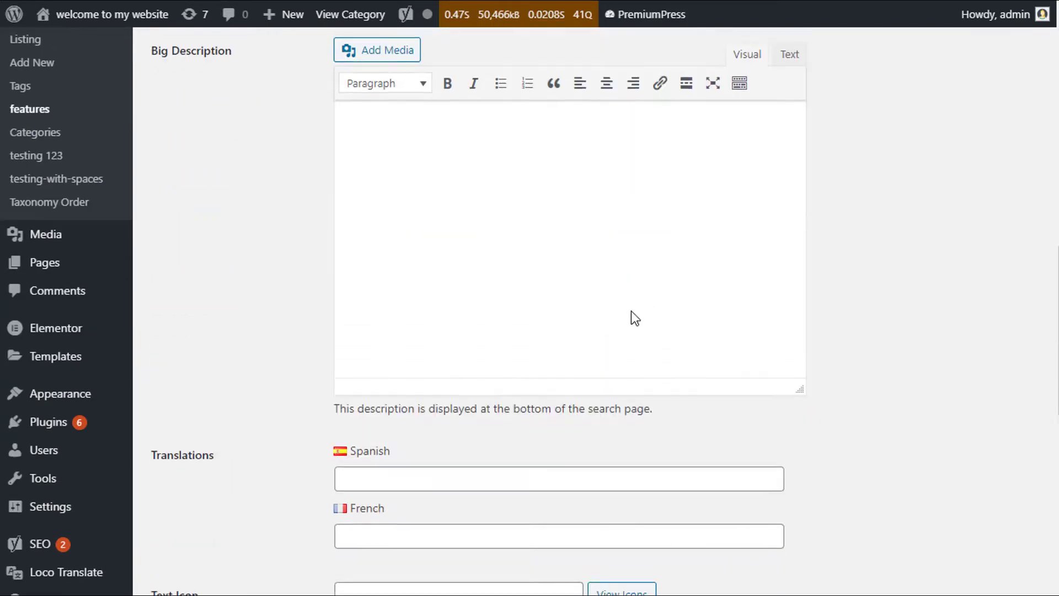
scroll(400, 243, down, 2)
scroll(388, 303, up, 8)
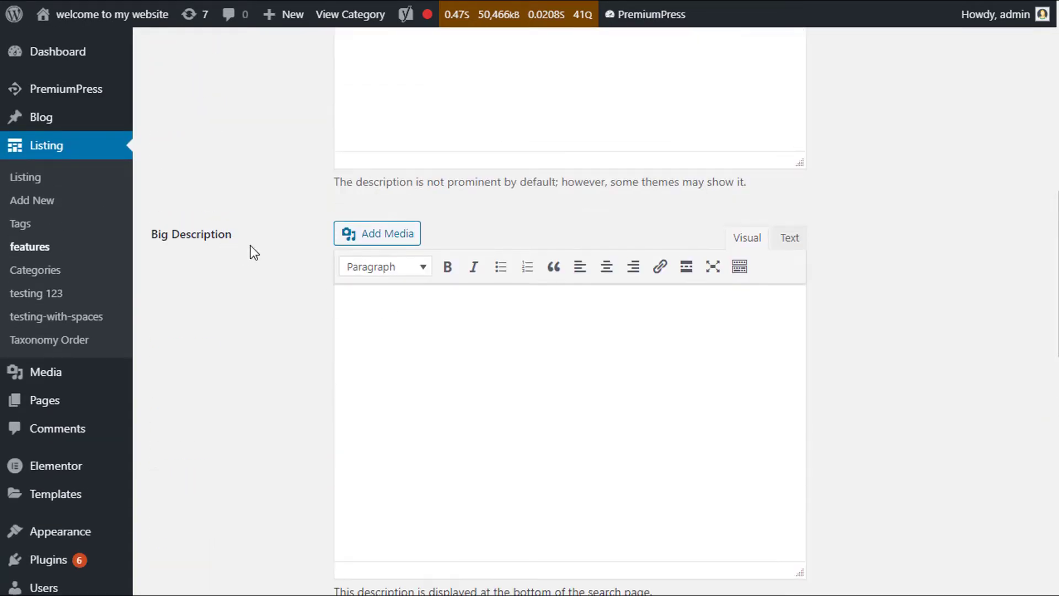
scroll(286, 220, up, 2)
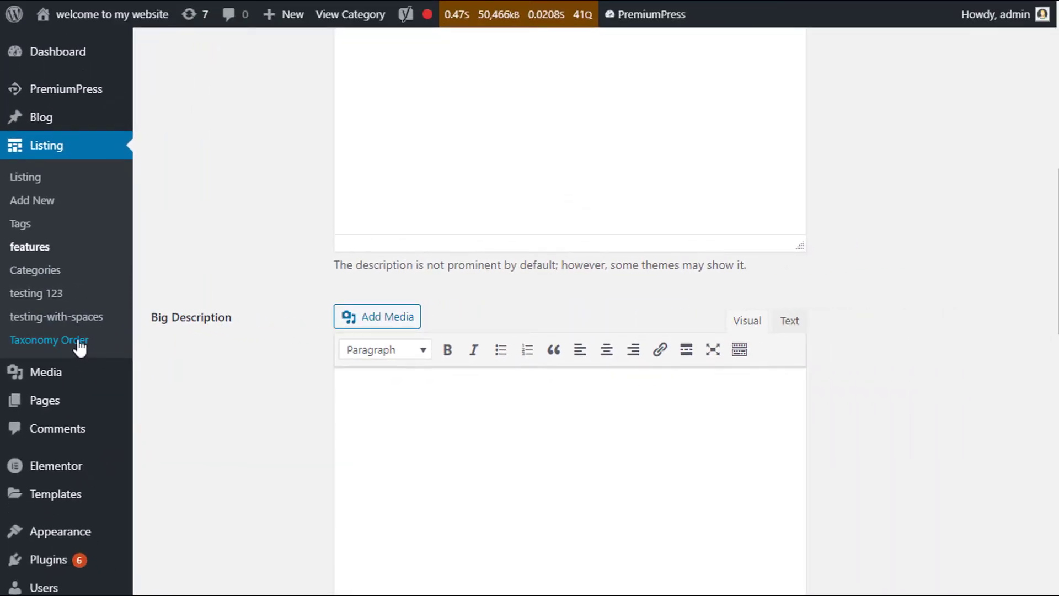
click(80, 345)
mouse_move(272, 349)
mouse_down()
mouse_move(271, 307)
mouse_move(272, 349)
mouse_up()
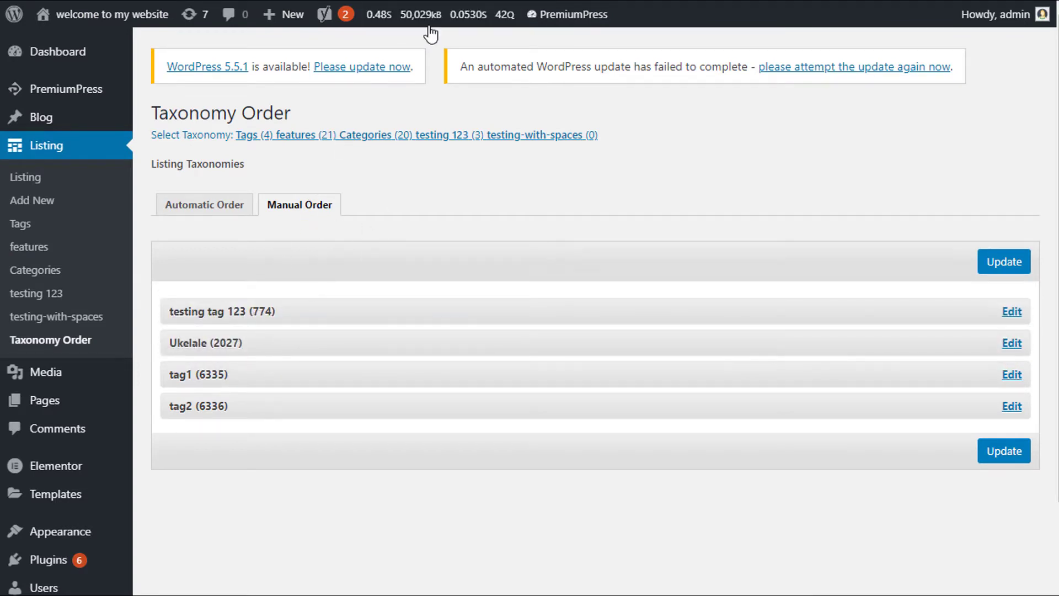
- Return to PremiumPress Settings > Taxonomies and collapse the admin menu
click(105, 98)
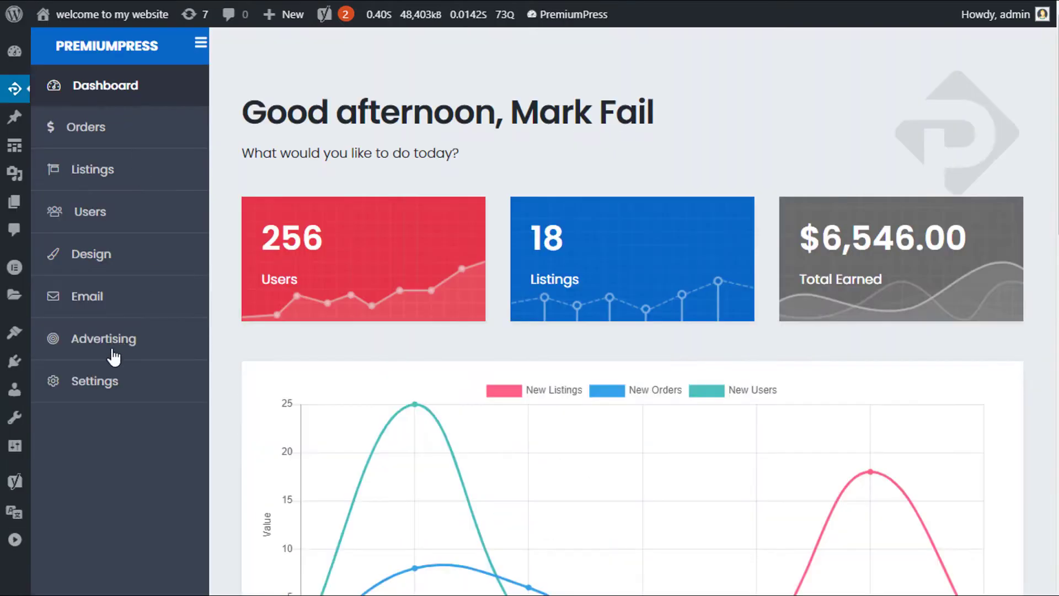
click(102, 381)
scroll(210, 347, down, 10)
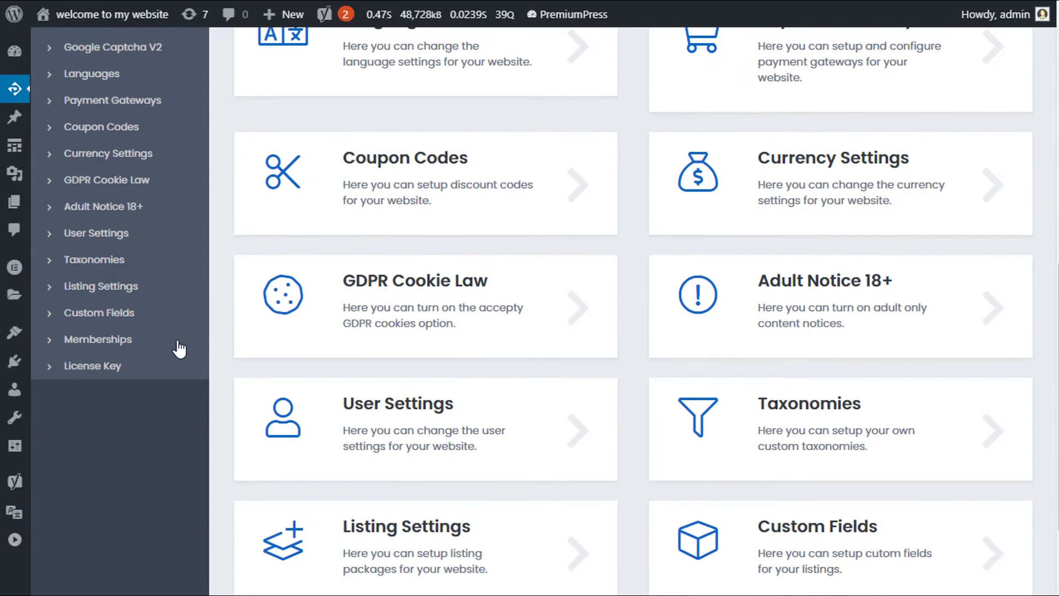
click(83, 263)
scroll(675, 331, up, 8)
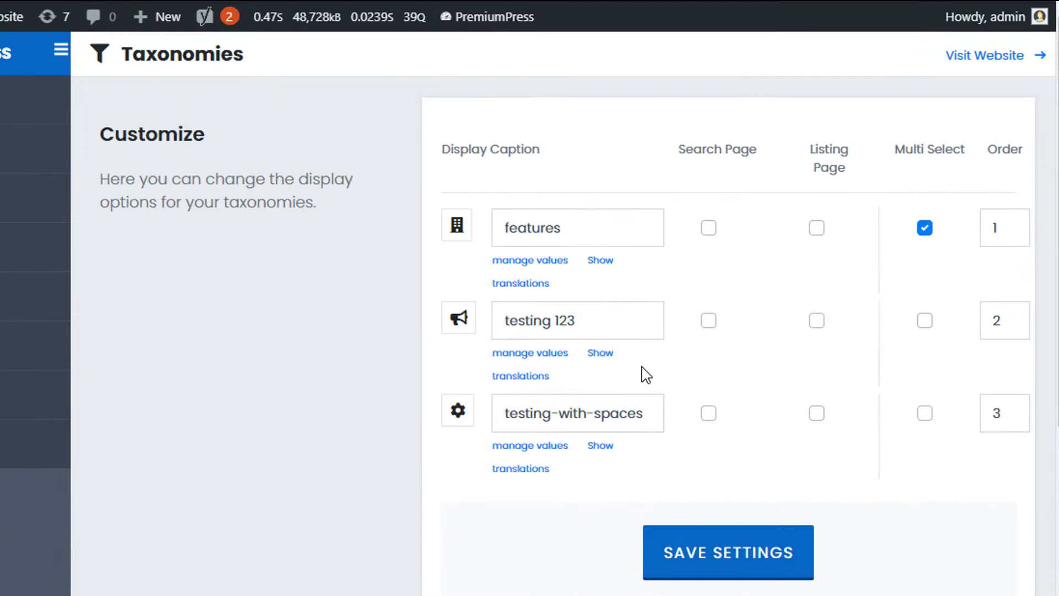
click(66, 49)
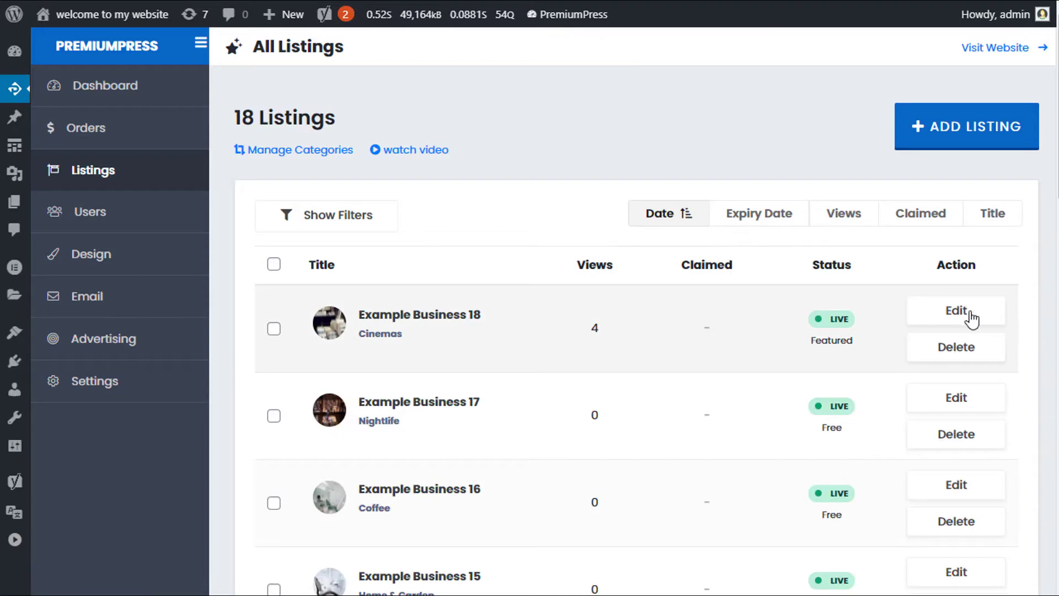
- Edit Example Business 18 with the menu collapsed, scrolling to its taxonomy fields
click(955, 310)
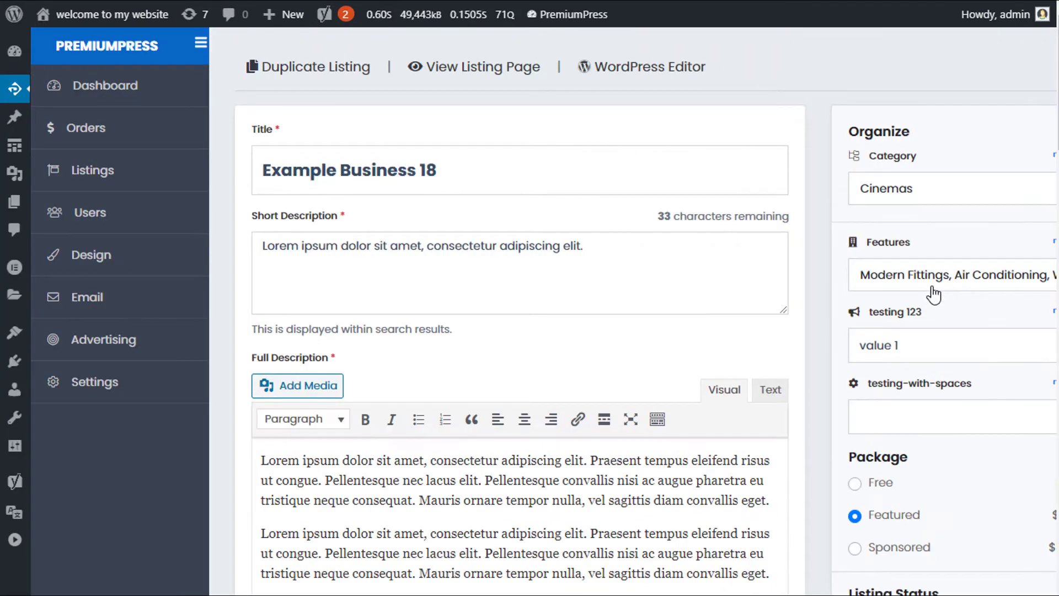
click(201, 46)
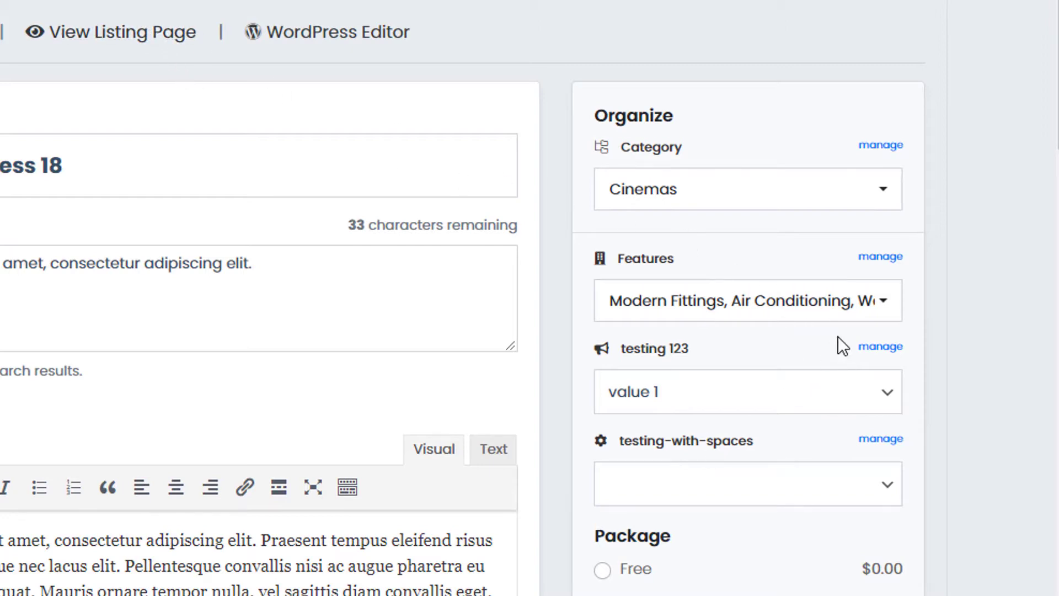
scroll(756, 491, down, 1)
scroll(711, 433, up, 1)
scroll(660, 261, down, 2)
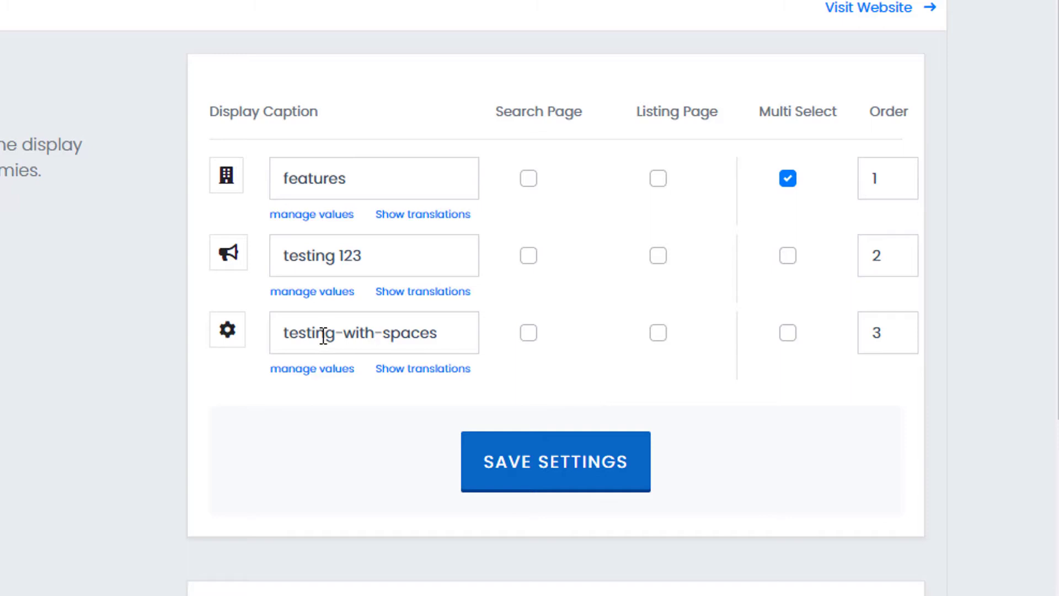
- Save an edited Taxonomy 2 Key, then delete the extra hyphen to restore testing-with-spaces
scroll(458, 405, down, 4)
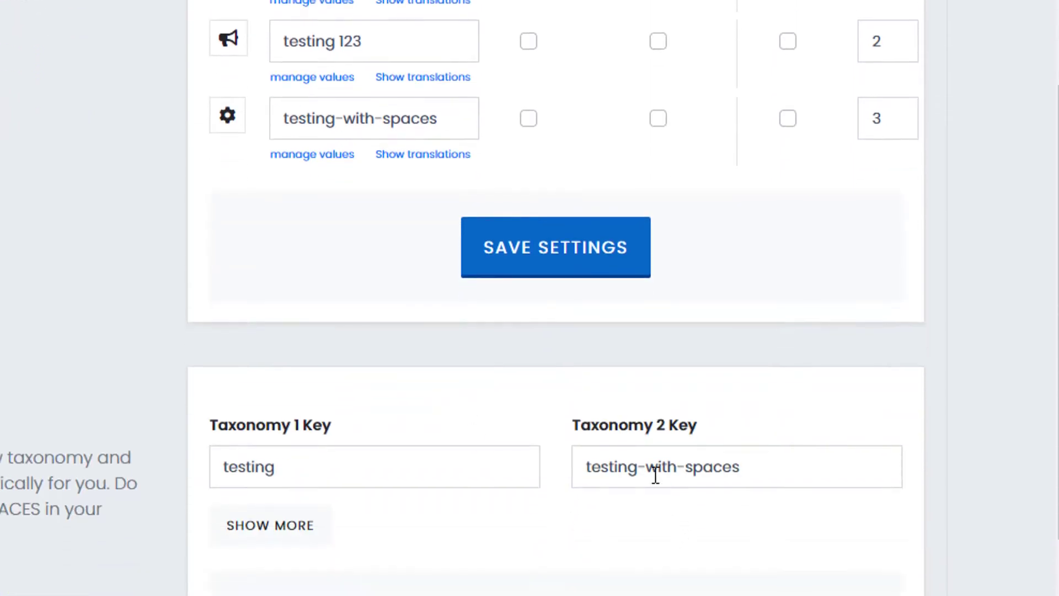
click(645, 470)
double_click(681, 473)
key(Return)
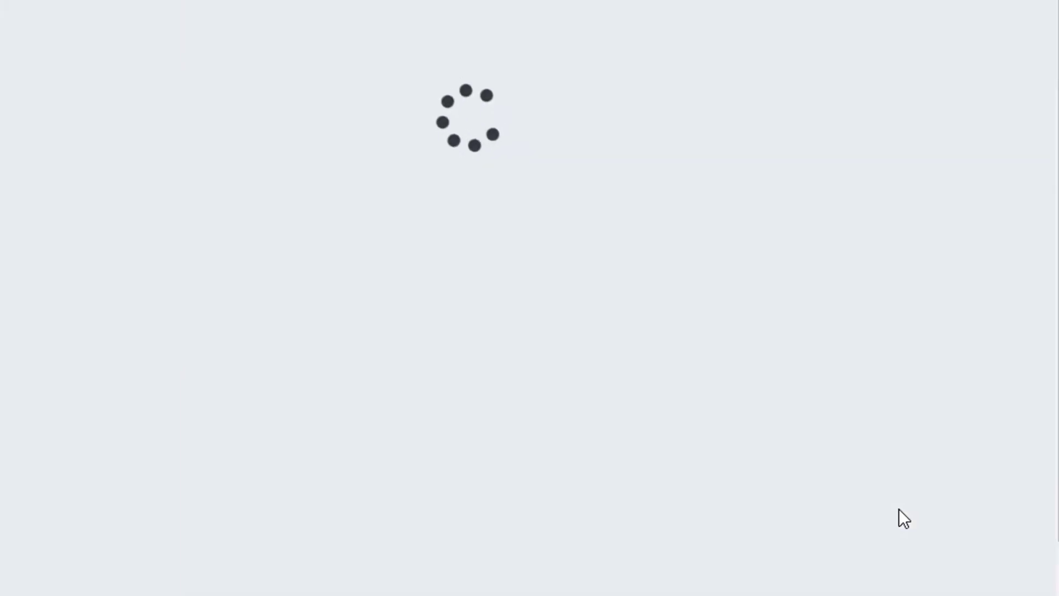
scroll(898, 508, down, 8)
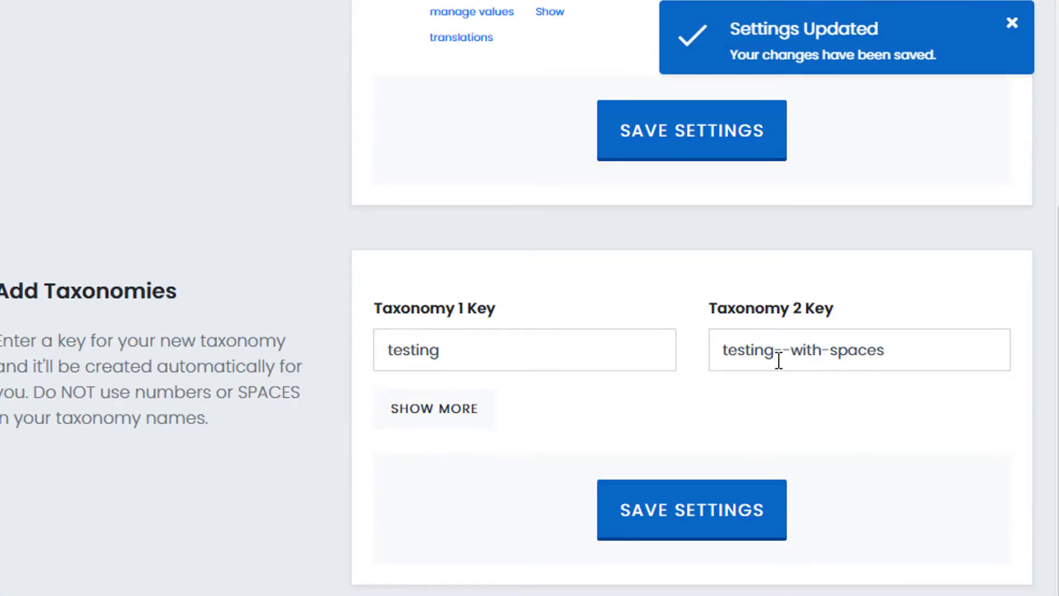
scroll(818, 435, up, 4)
scroll(810, 473, down, 2)
click(789, 464)
key(BackSpace)
- Inspect the Taxonomy 1 Key value, selecting and deselecting the word testing
scroll(922, 425, up, 6)
scroll(879, 435, down, 6)
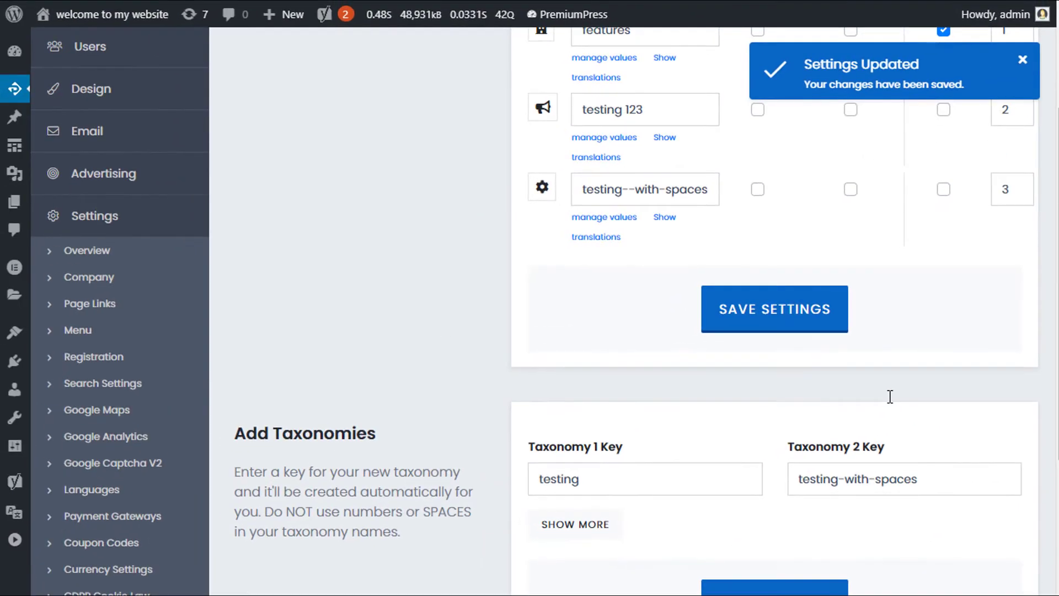
scroll(892, 402, up, 1)
scroll(888, 397, down, 3)
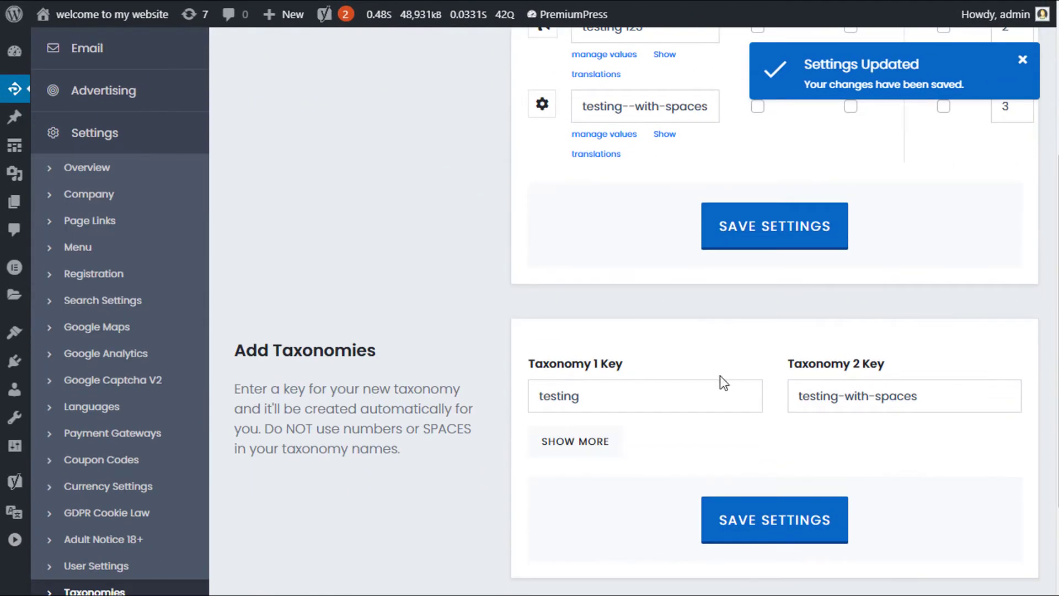
scroll(820, 319, down, 2)
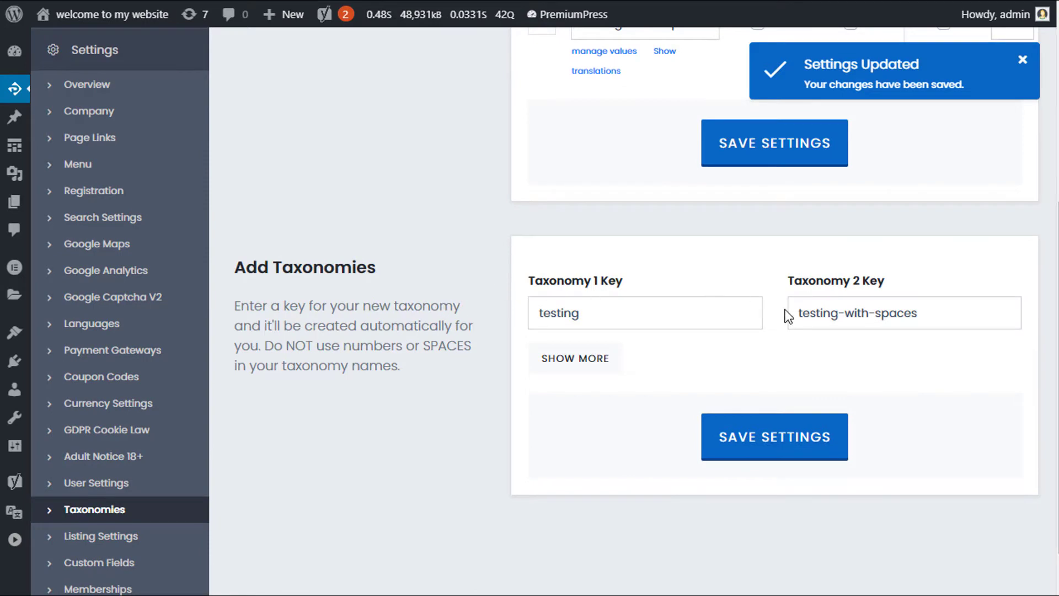
click(706, 325)
click(885, 286)
drag(659, 313, 504, 303)
click(502, 270)
- Open testing--with-spaces values, hit the Invalid taxonomy error, and go back to Taxonomies
scroll(653, 313, up, 3)
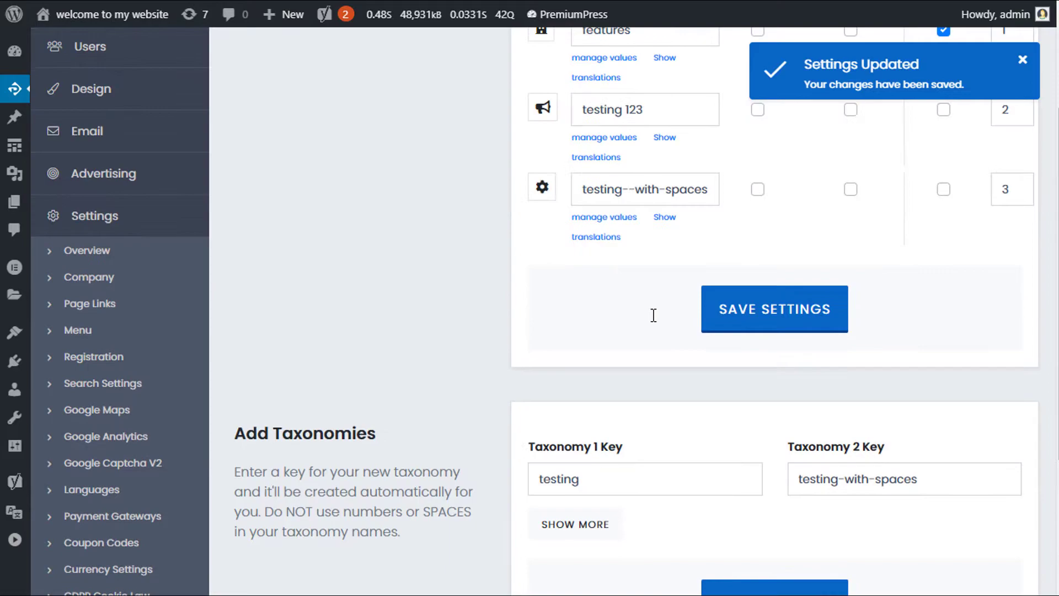
scroll(652, 320, up, 2)
click(618, 298)
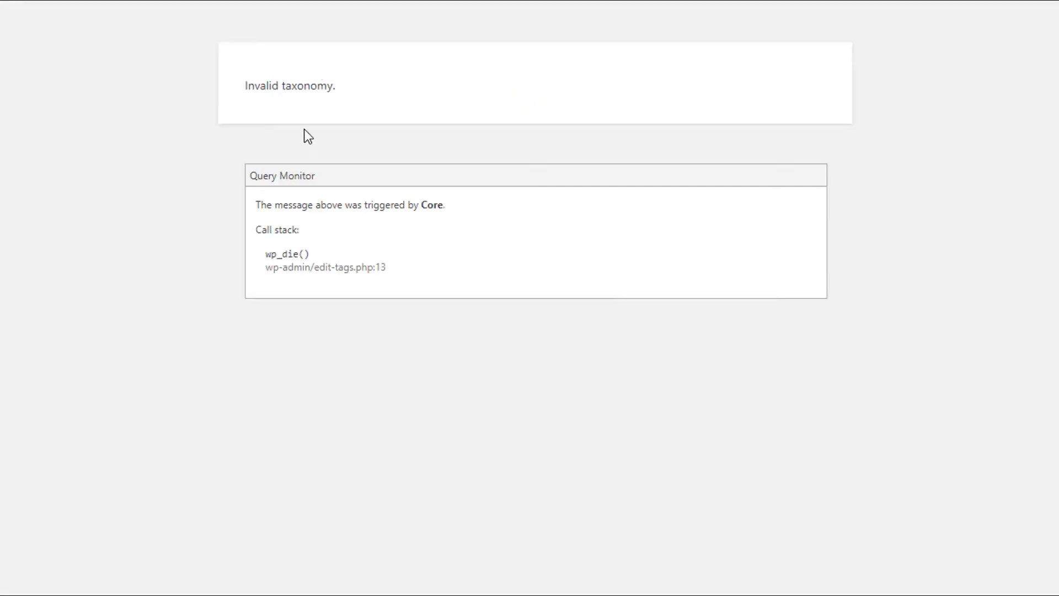
key(alt+Left)
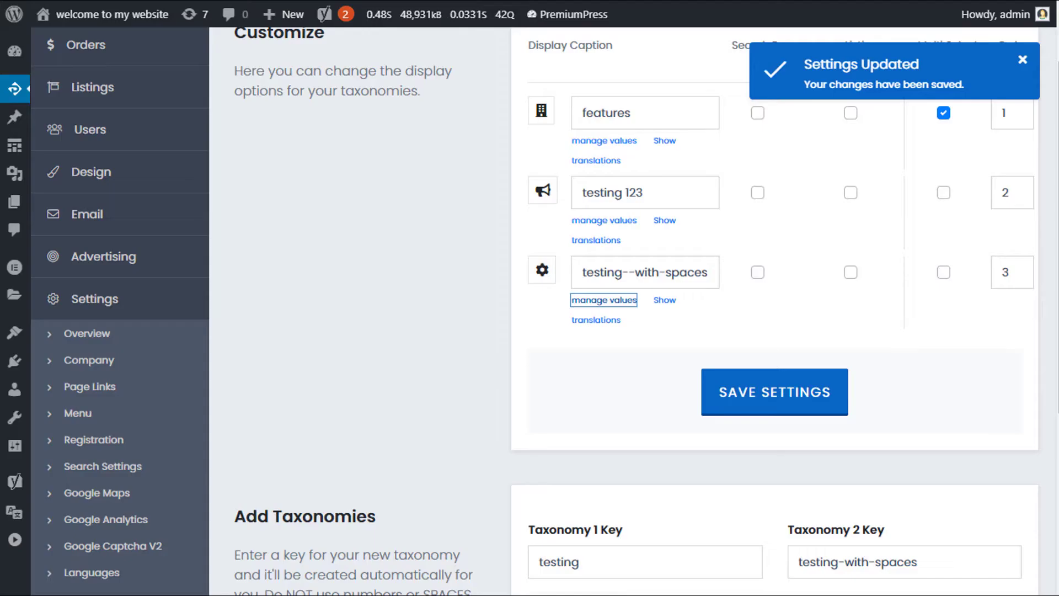
scroll(811, 326, up, 1)
scroll(776, 361, down, 6)
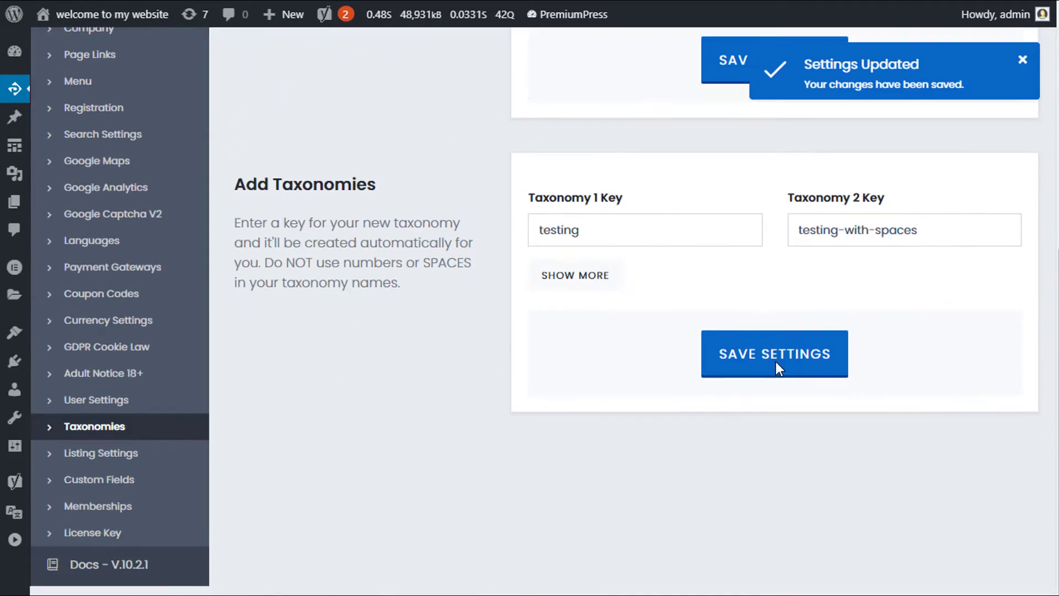
scroll(717, 278, up, 3)
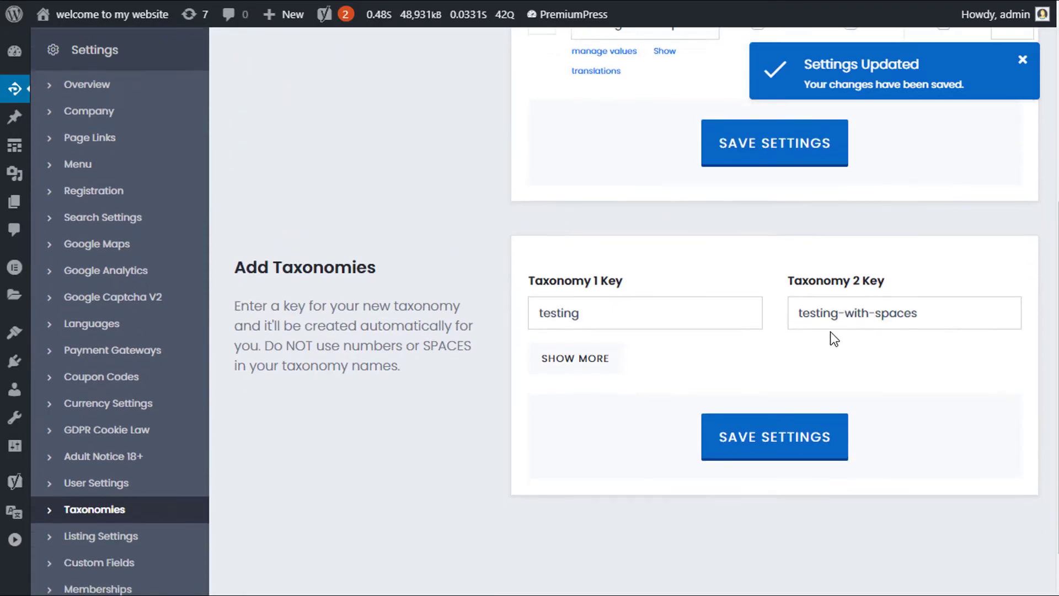
scroll(783, 386, up, 1)
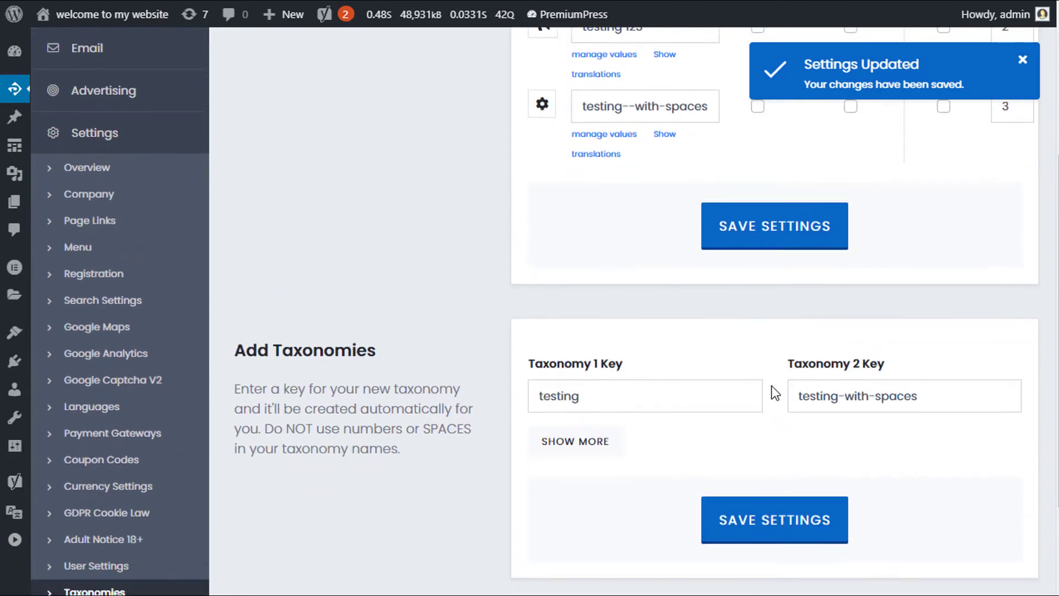
scroll(857, 293, down, 2)
scroll(232, 88, up, 8)
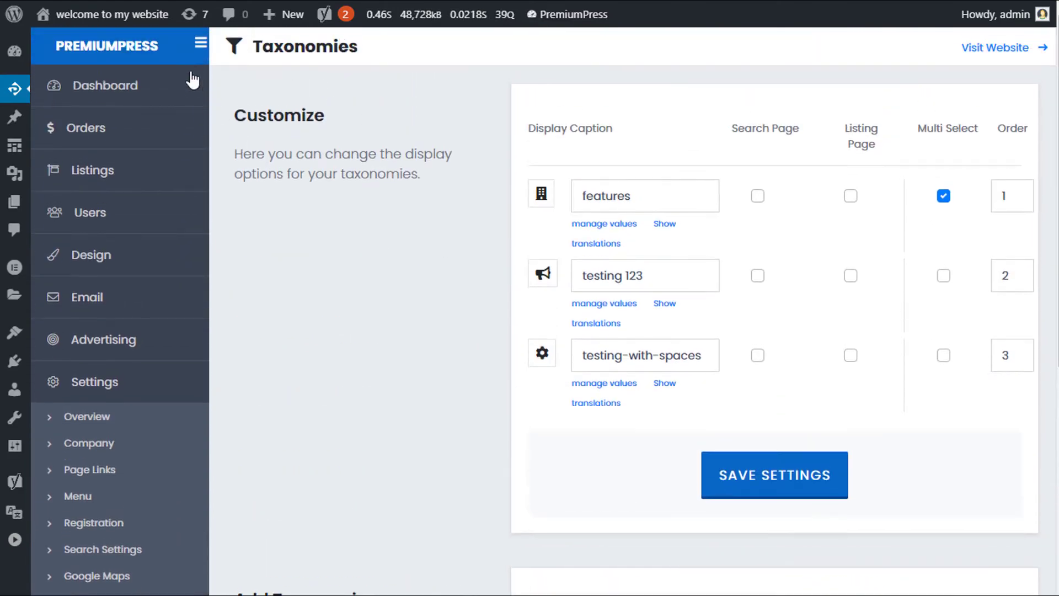
- Deselect all Features on Example Business 18, then tick only Modern Fittings and Air Conditioning
click(201, 43)
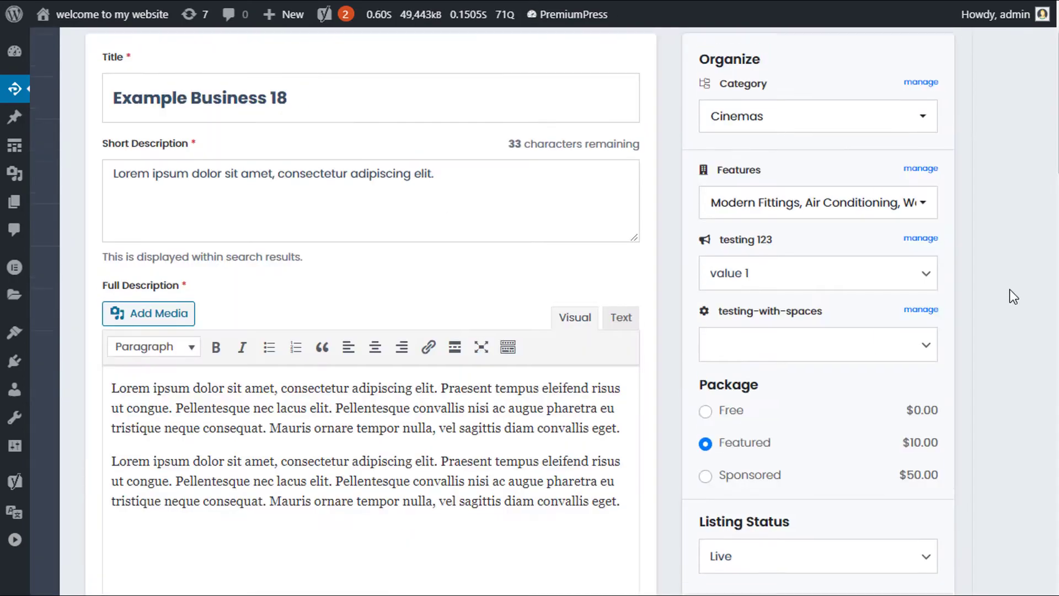
scroll(1013, 286, up, 2)
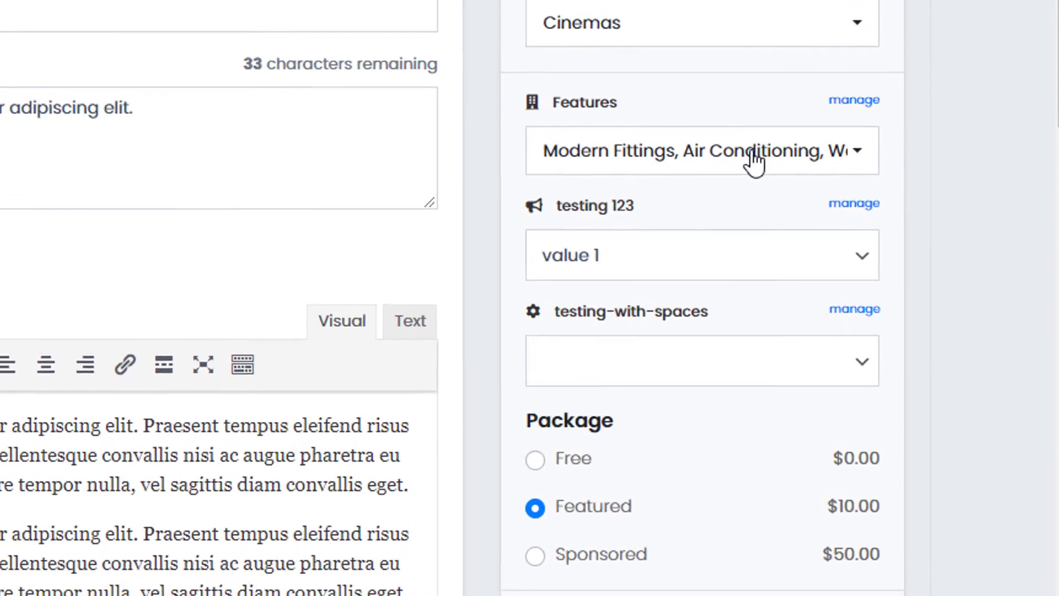
click(851, 281)
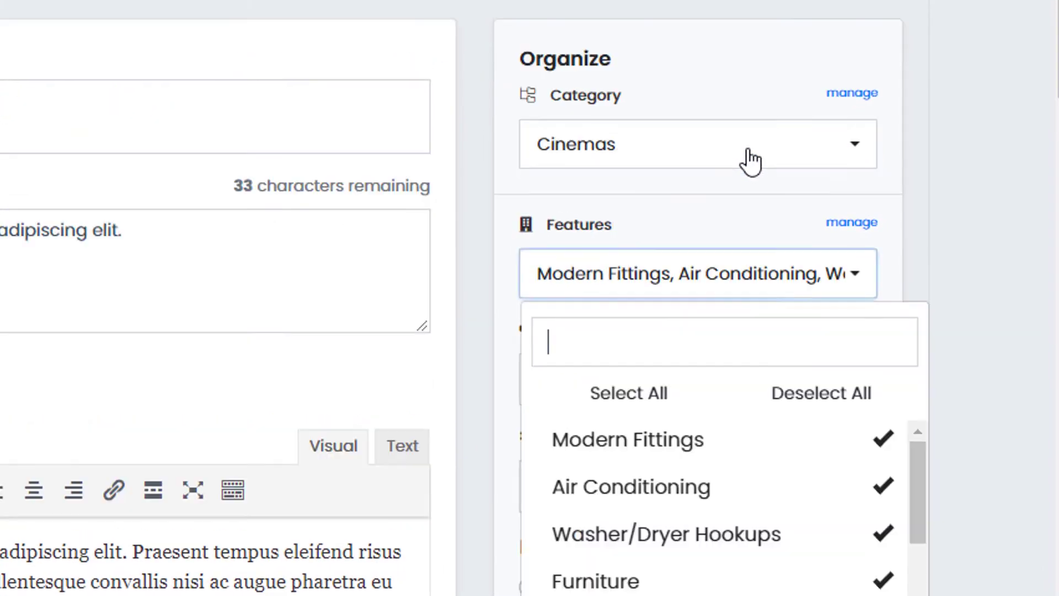
scroll(749, 166, down, 6)
scroll(749, 165, up, 6)
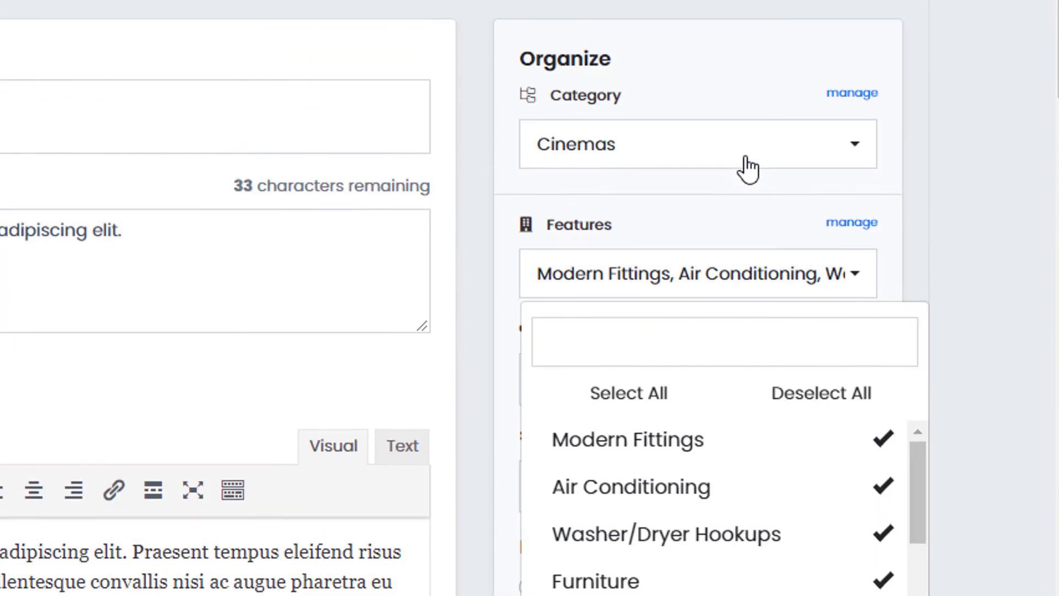
click(794, 398)
click(664, 444)
click(664, 488)
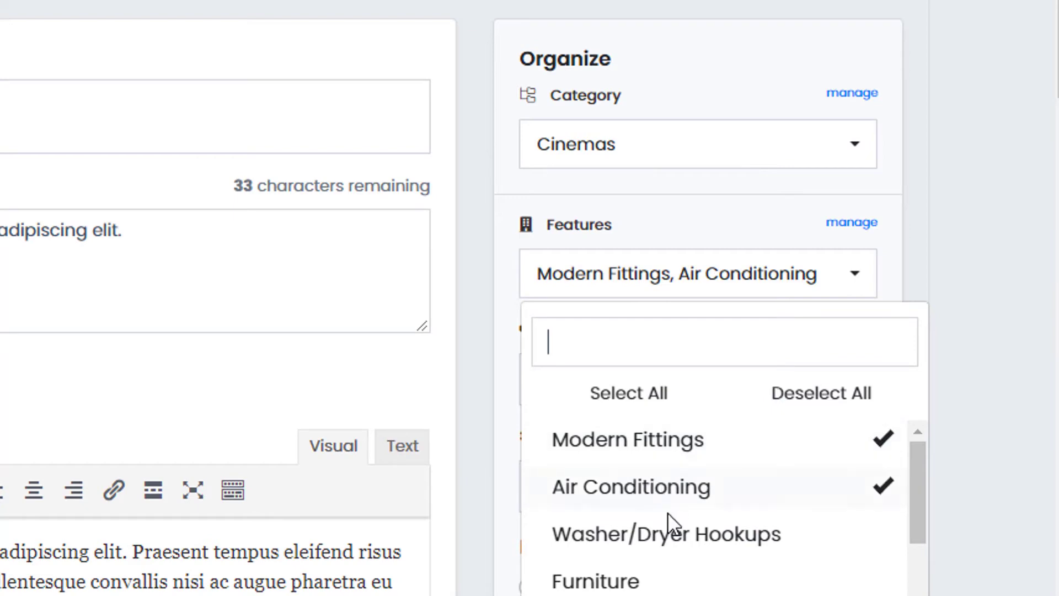
click(654, 284)
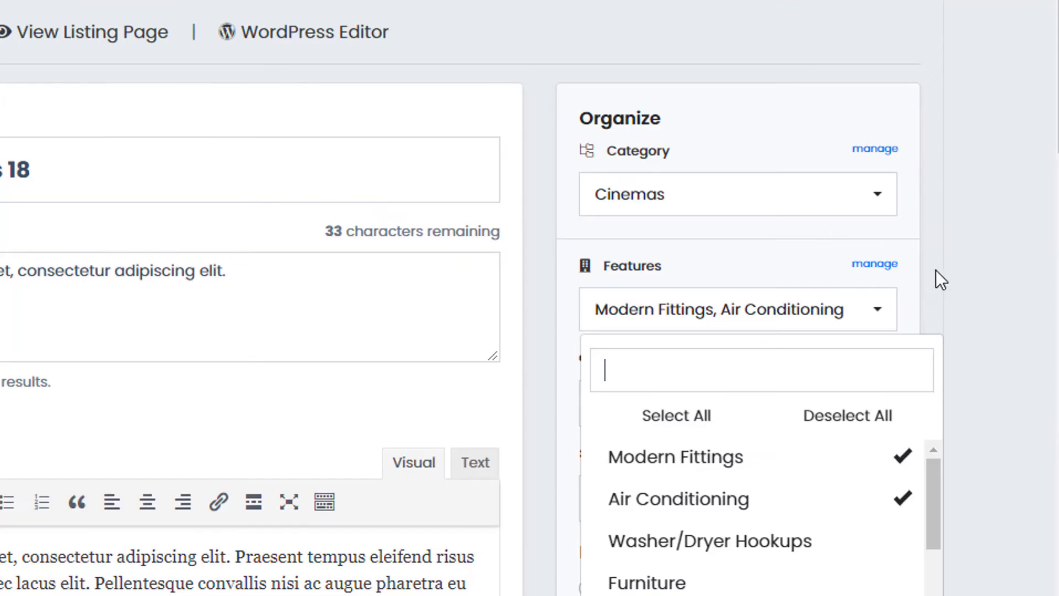
- Try testing 123 values 2, 3 and 1 in its single-select, settling on value 2
click(943, 275)
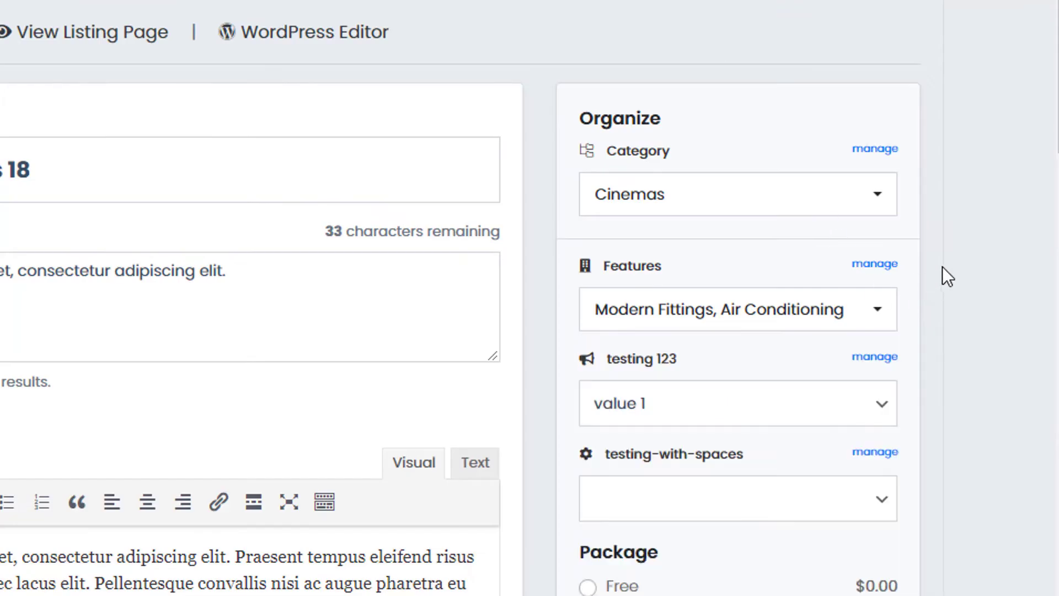
scroll(756, 276, down, 2)
click(690, 291)
click(677, 352)
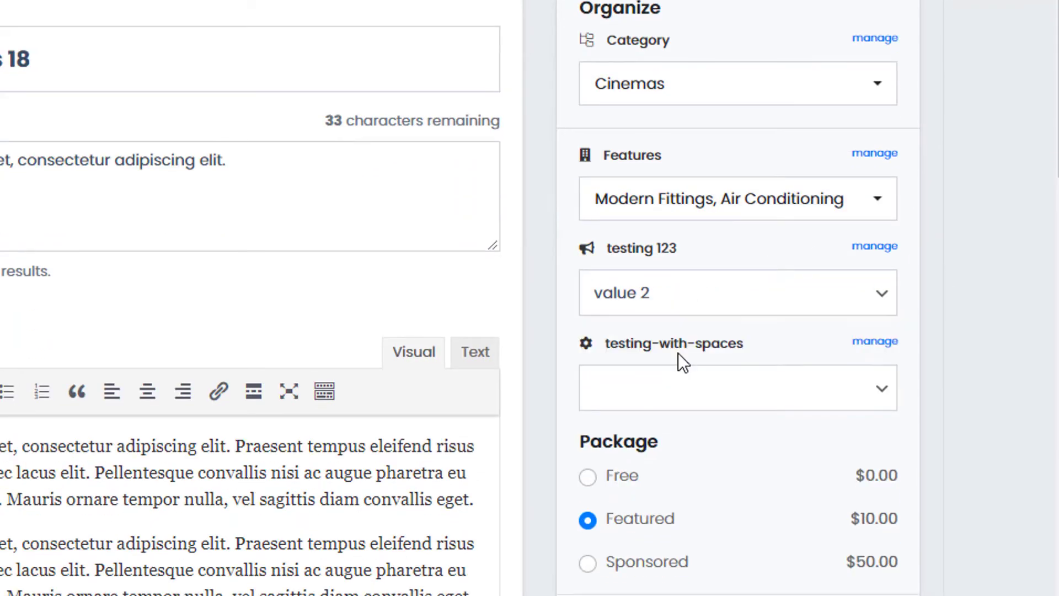
click(674, 303)
click(670, 373)
click(686, 303)
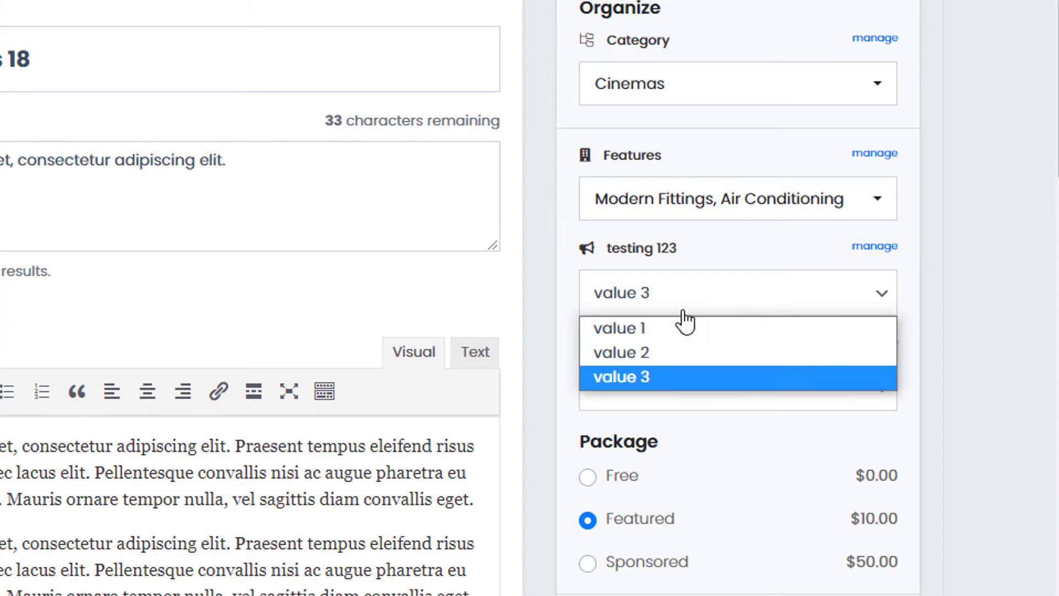
click(679, 327)
click(680, 304)
click(677, 353)
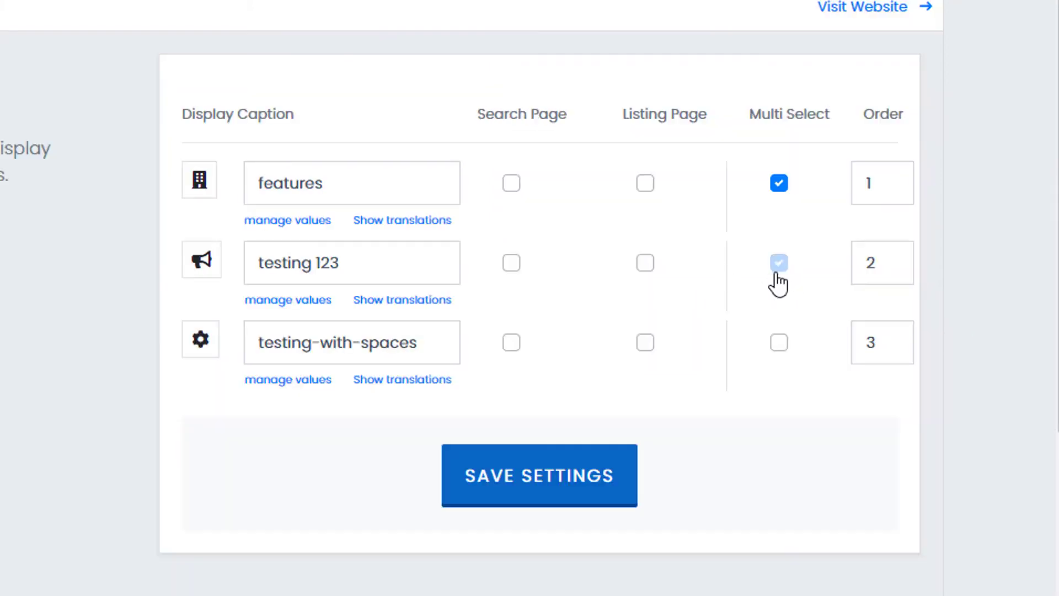
- Turn on Multi Select for testing 123, save the taxonomy settings, and reload the listing
click(778, 263)
click(629, 456)
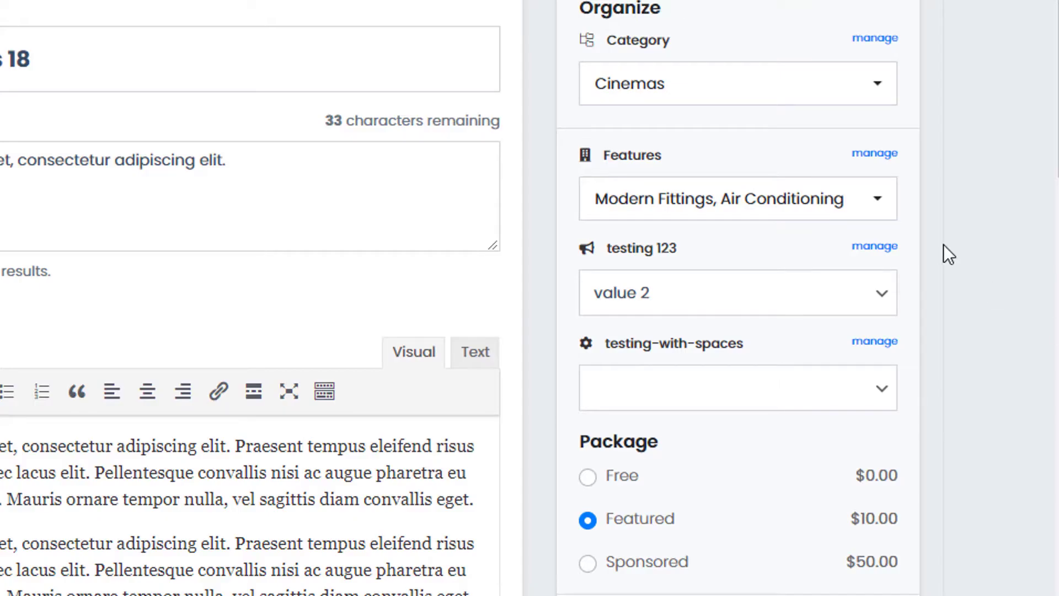
key(F5)
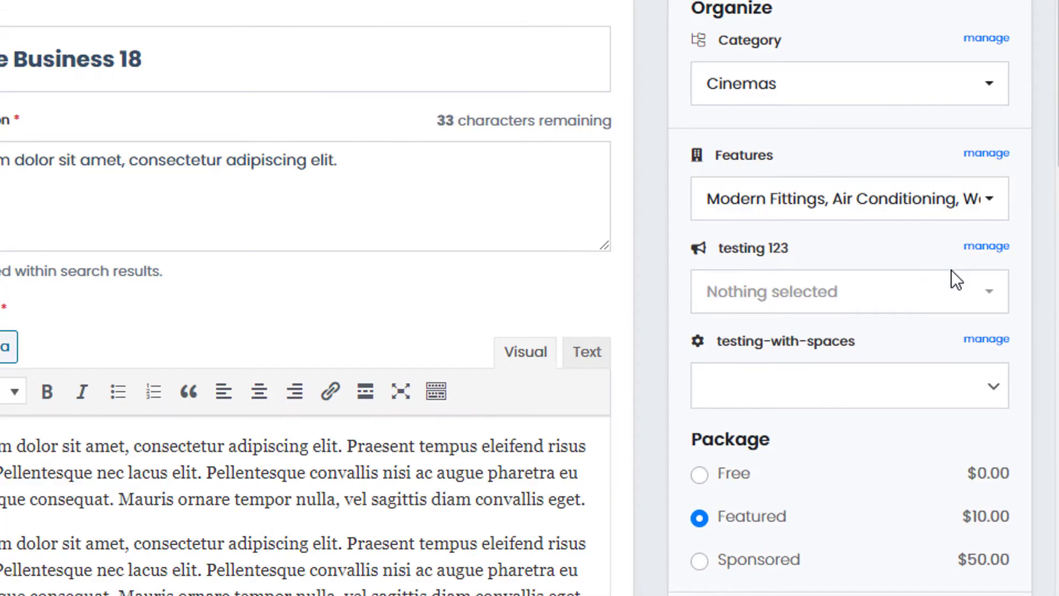
scroll(951, 270, up, 2)
scroll(866, 362, down, 2)
- Tick and untick testing 123 values so only value 3 remains selected
click(816, 300)
click(752, 440)
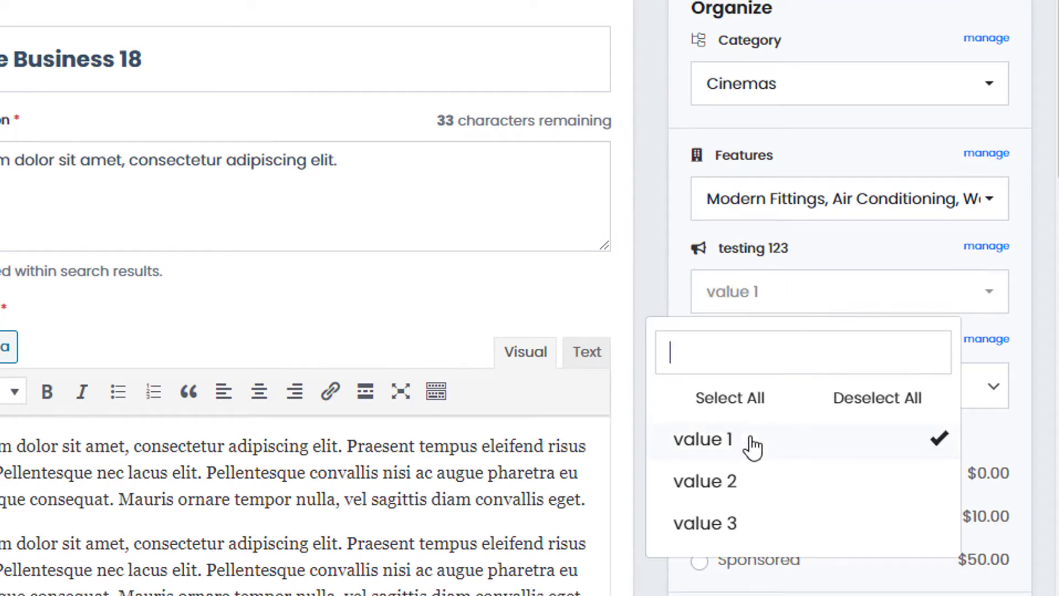
click(751, 481)
click(745, 523)
click(753, 480)
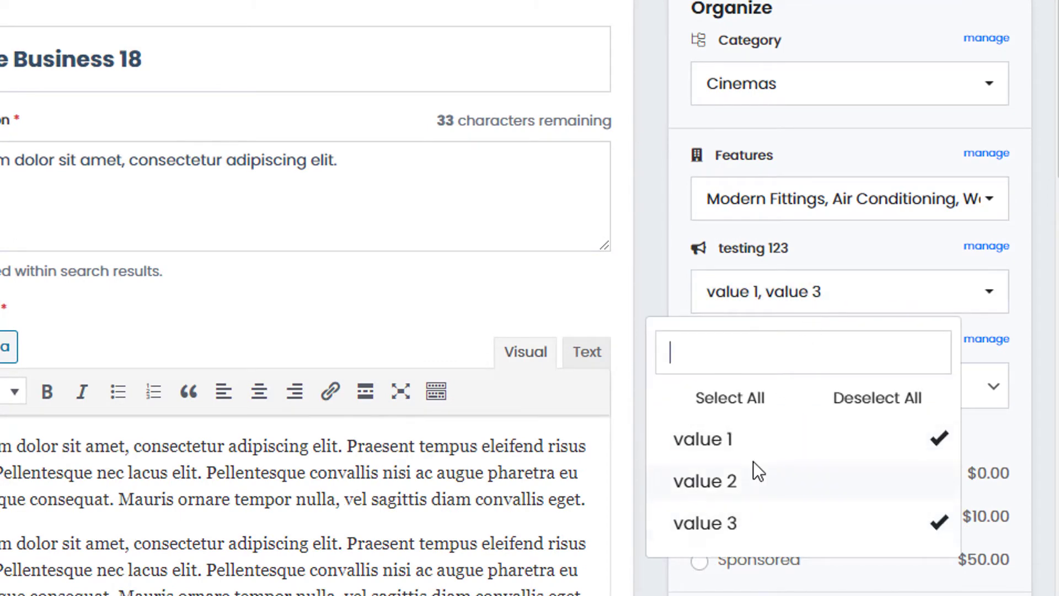
click(814, 437)
click(1047, 324)
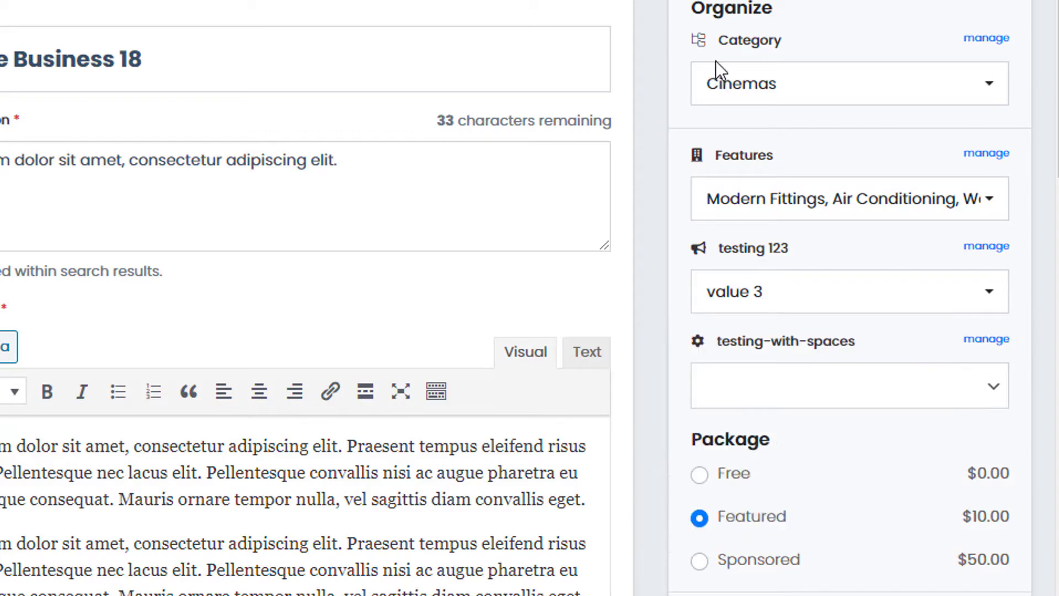
- Check the testing-with-spaces dropdown, which has no values to choose yet
scroll(827, 359, down, 2)
scroll(794, 349, up, 2)
click(834, 392)
click(824, 396)
click(842, 391)
click(846, 389)
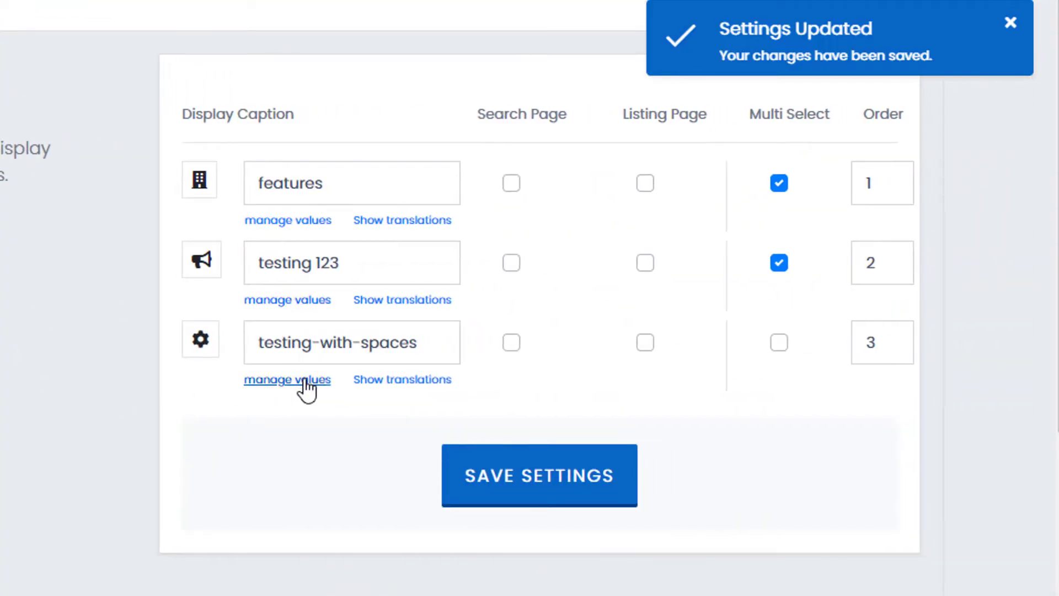
- Open the testing-with-spaces value manager and add the term test value 1
click(302, 379)
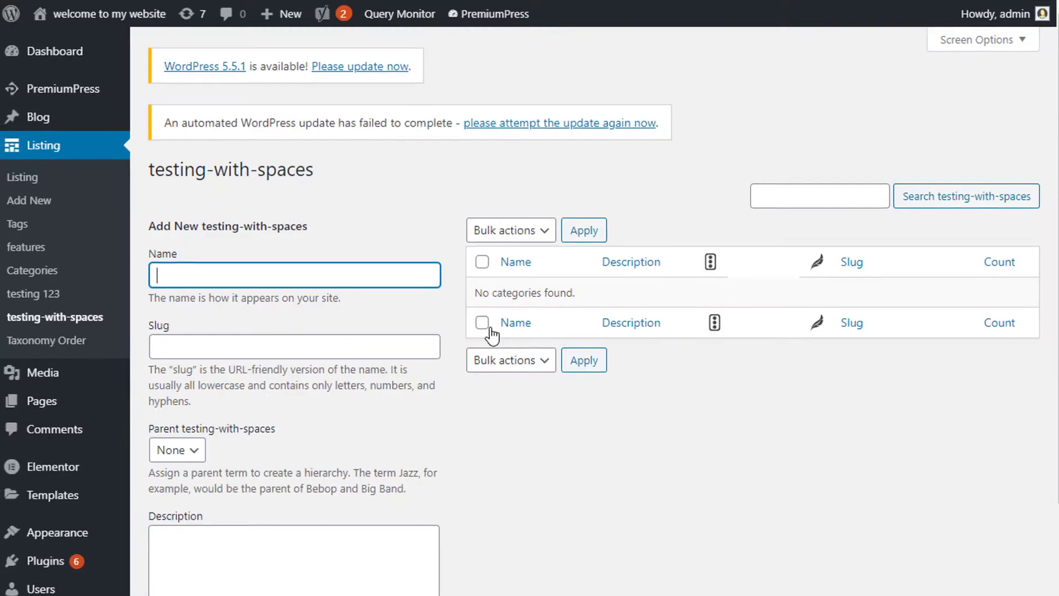
triple_click(353, 278)
key(ctrl+c)
scroll(353, 277, down, 2)
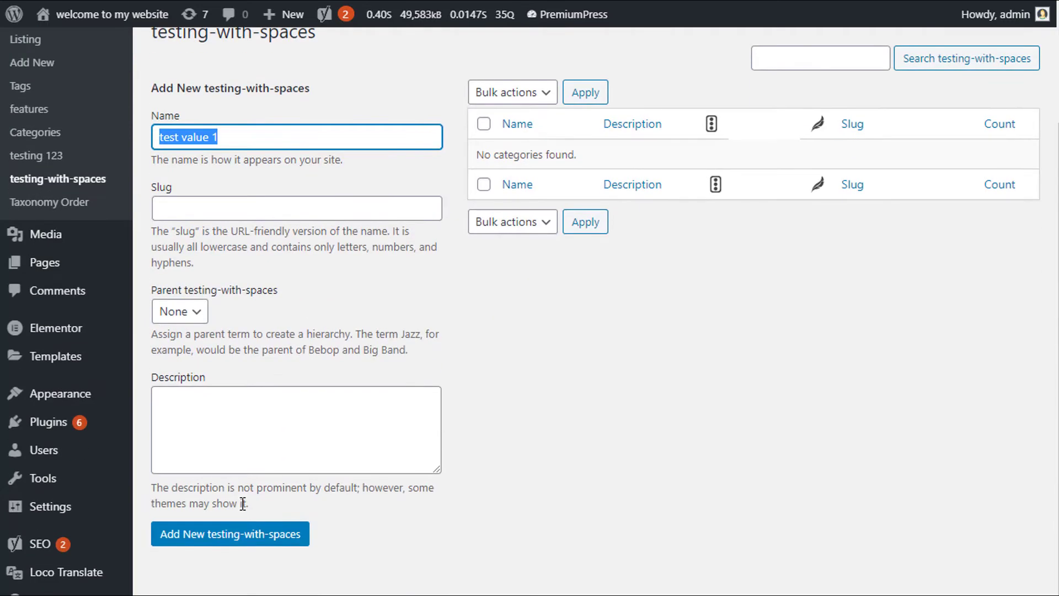
click(230, 535)
- Add test value 2 and test value 3 as further testing-with-spaces terms
click(227, 143)
key(ctrl+v)
click(182, 536)
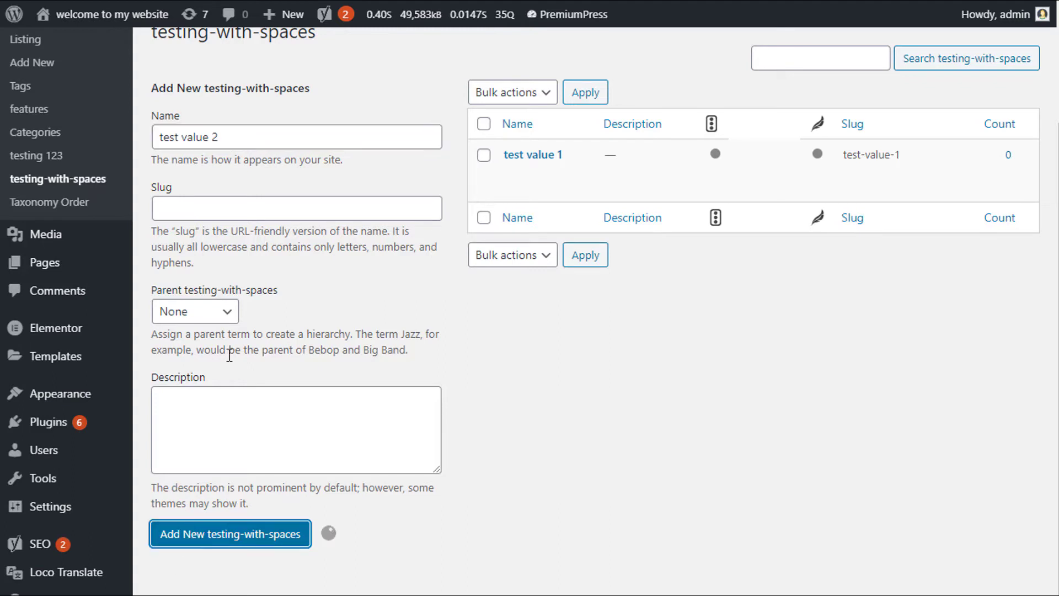
click(254, 135)
key(ctrl+v)
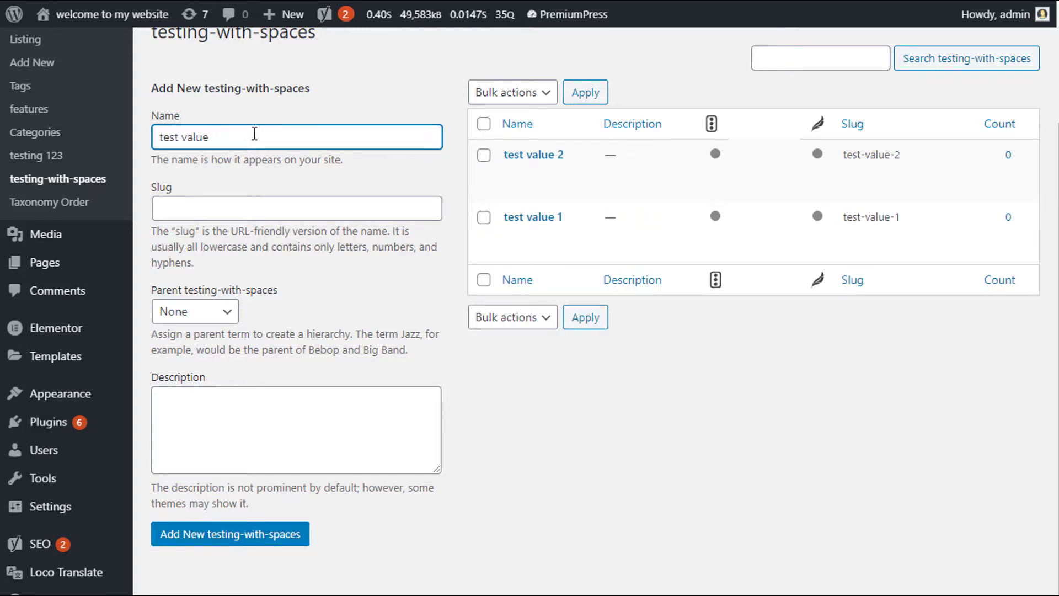
click(265, 533)
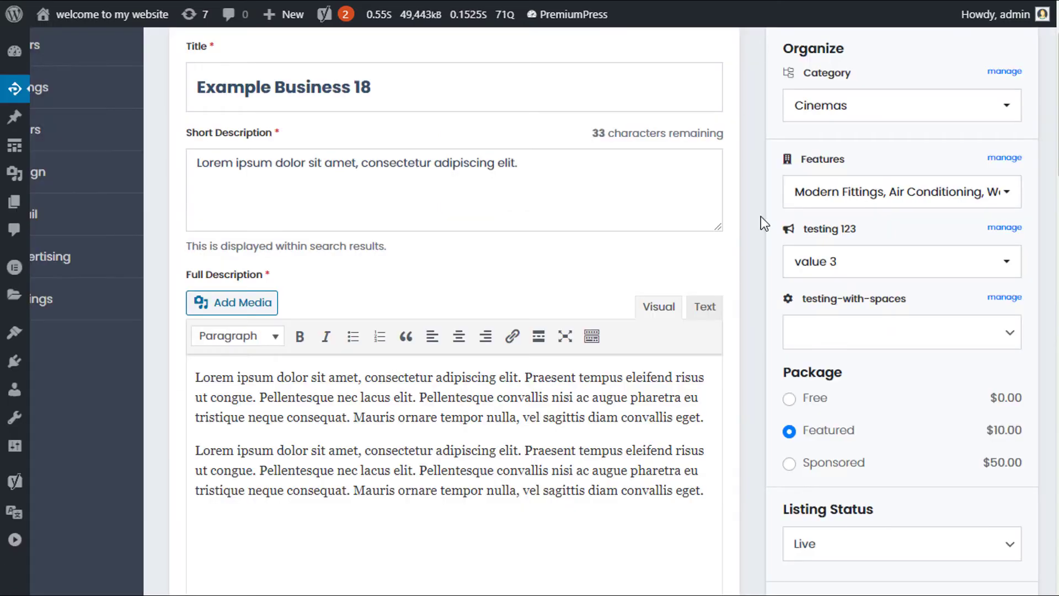
- Enable testing-with-spaces on listing pages and save the taxonomy display settings
key(F5)
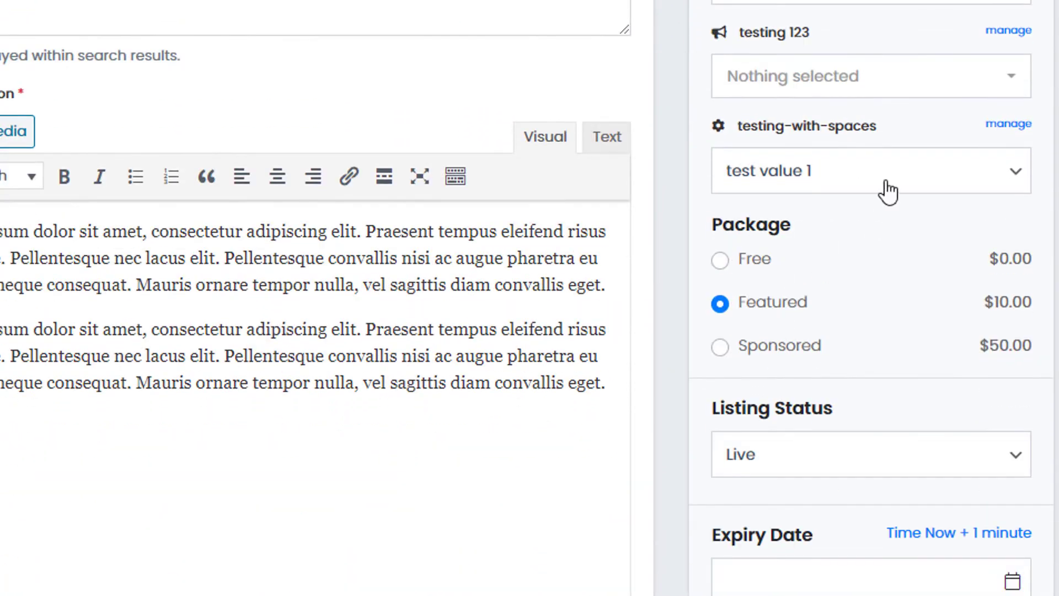
click(888, 411)
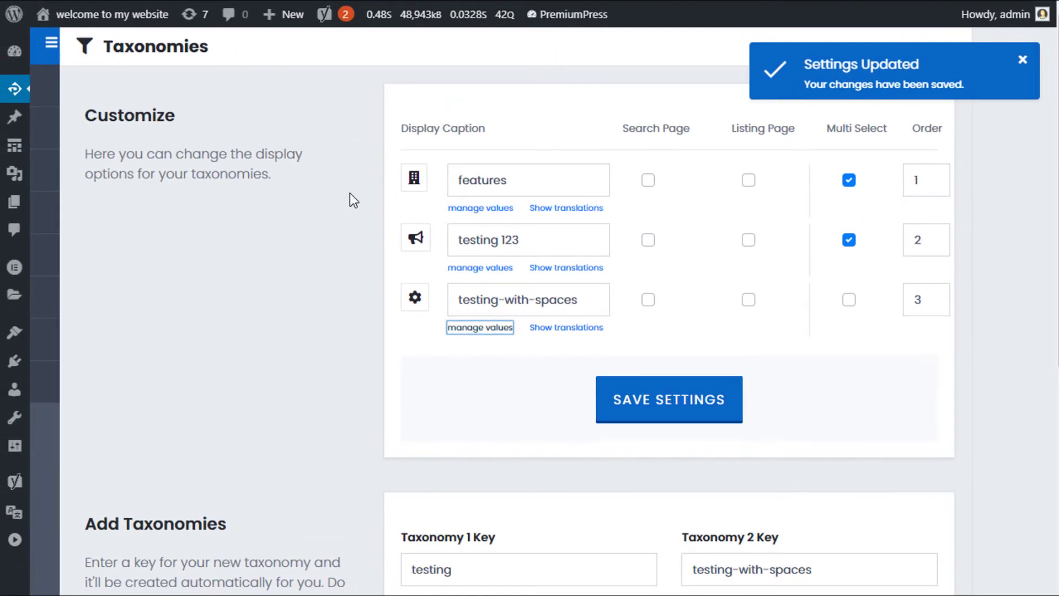
click(1022, 60)
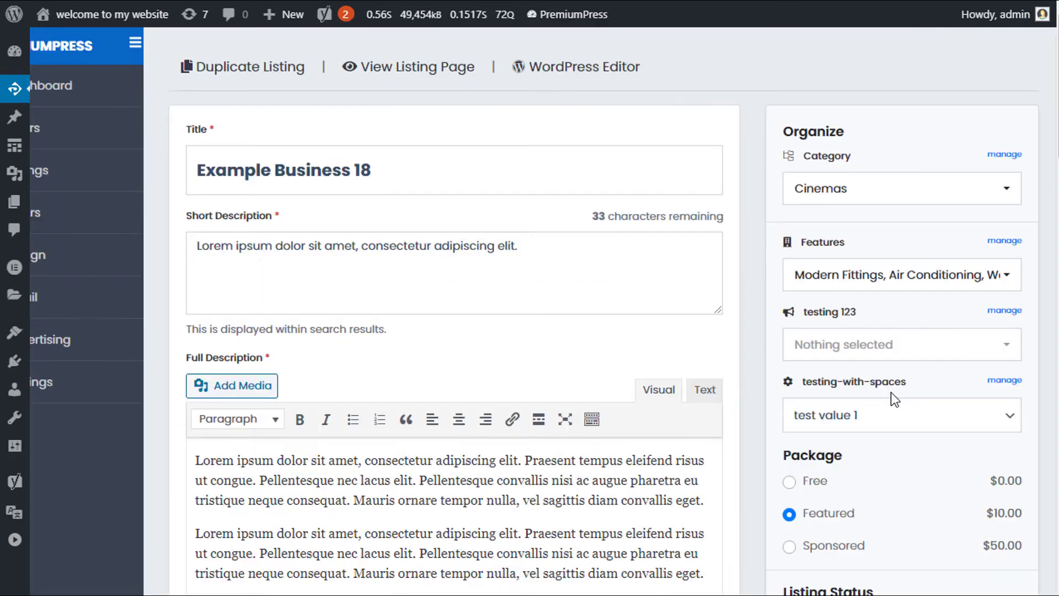
scroll(891, 392, down, 3)
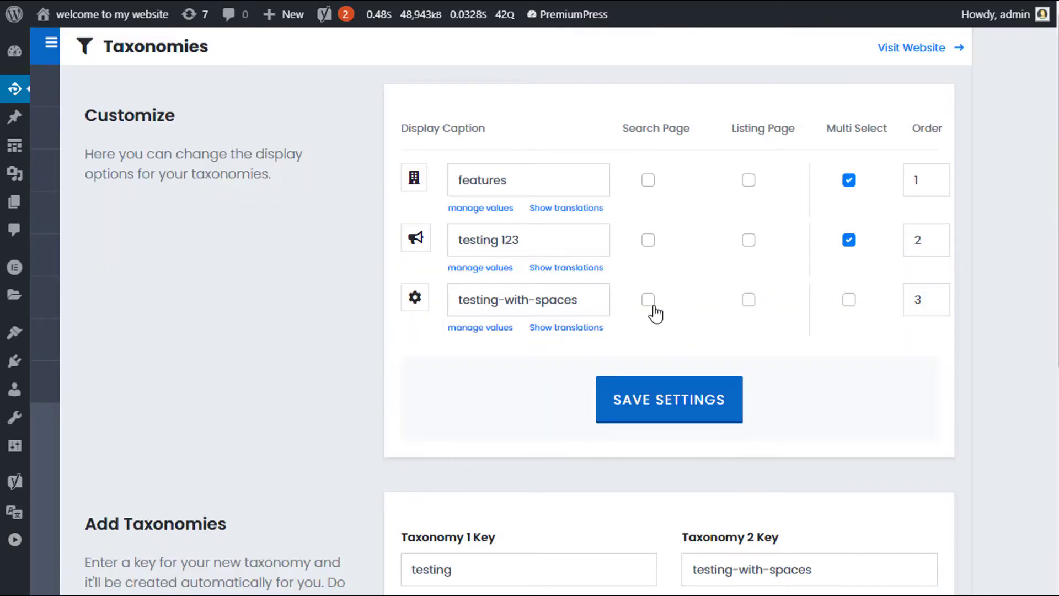
click(748, 301)
click(700, 405)
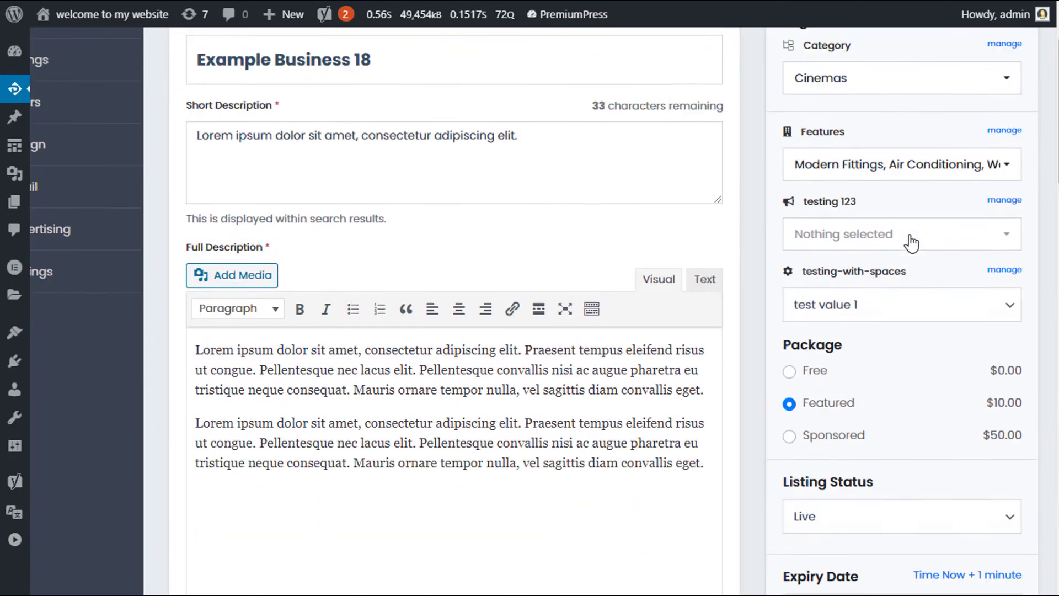
- Set Example Business 18's testing-with-spaces value to test value 3 and save the listing
scroll(911, 241, up, 2)
scroll(858, 293, down, 3)
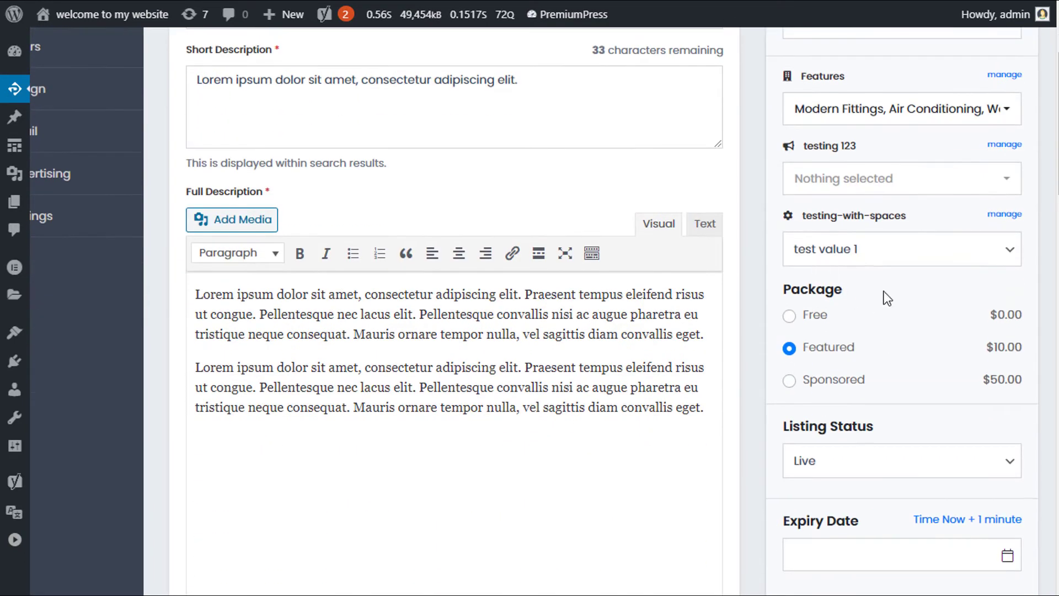
click(873, 254)
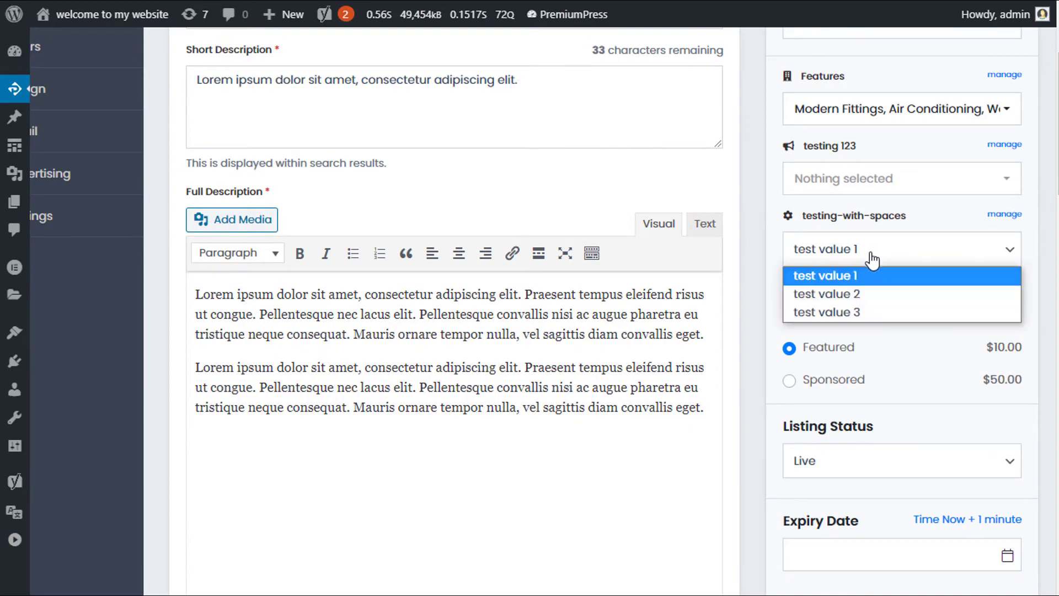
click(848, 312)
scroll(827, 386, down, 10)
click(894, 376)
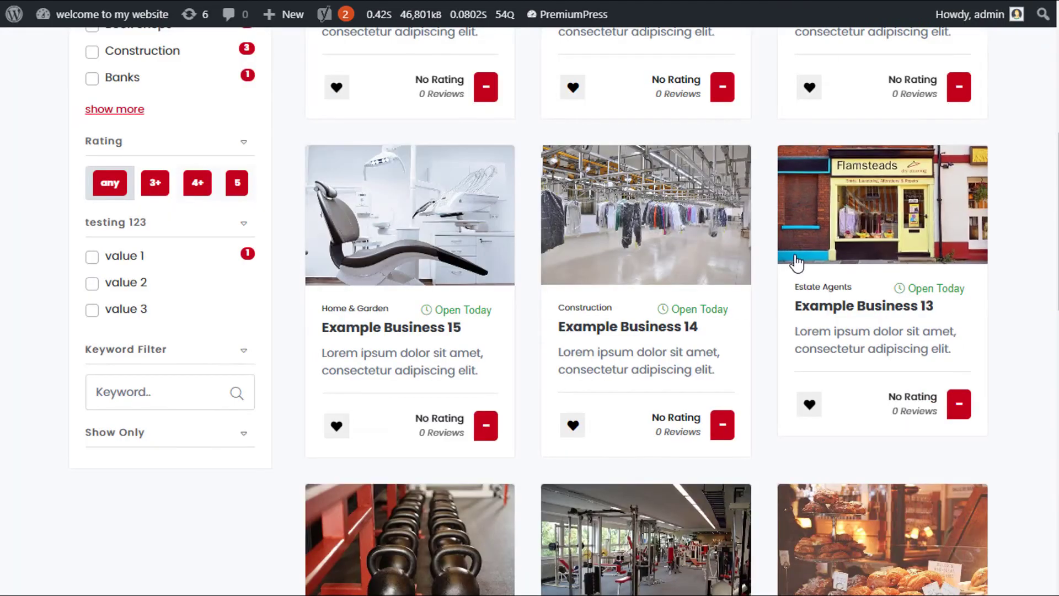
scroll(794, 260, up, 5)
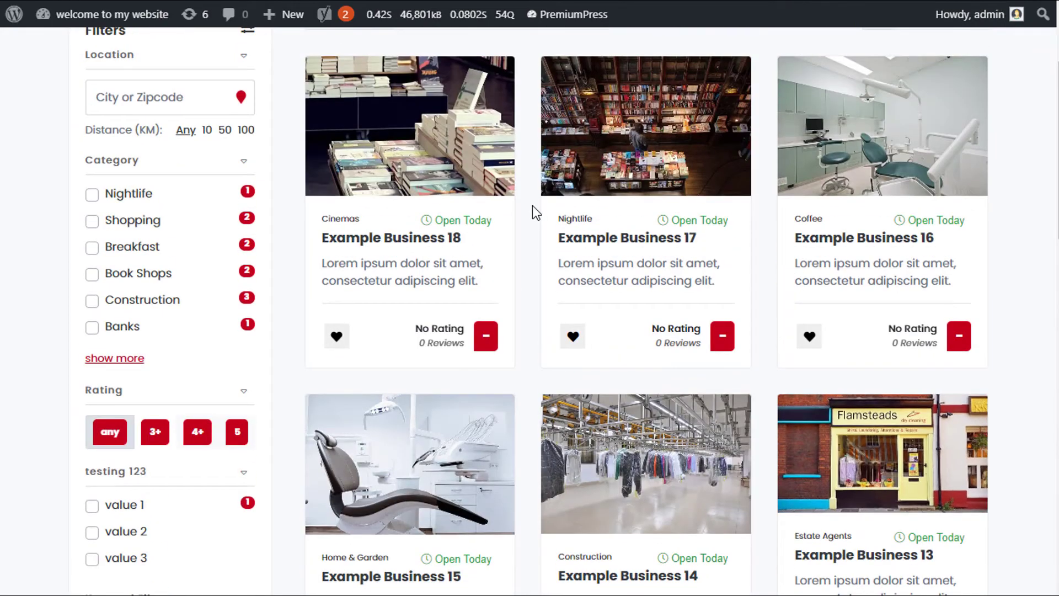
- Filter the search results to testing-with-spaces test value 3
key(F5)
scroll(400, 202, down, 5)
scroll(401, 202, up, 1)
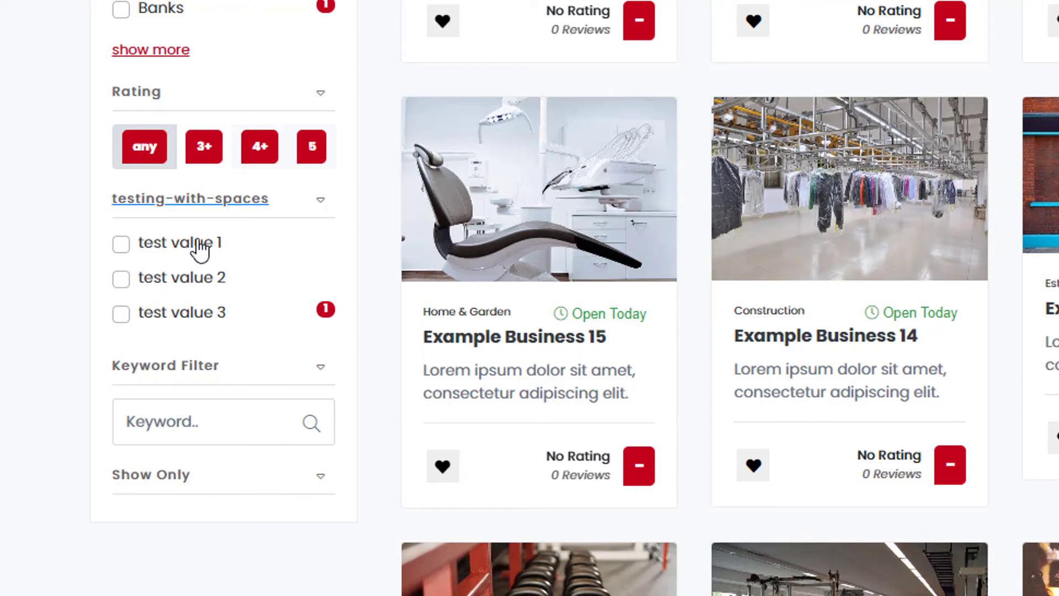
click(121, 314)
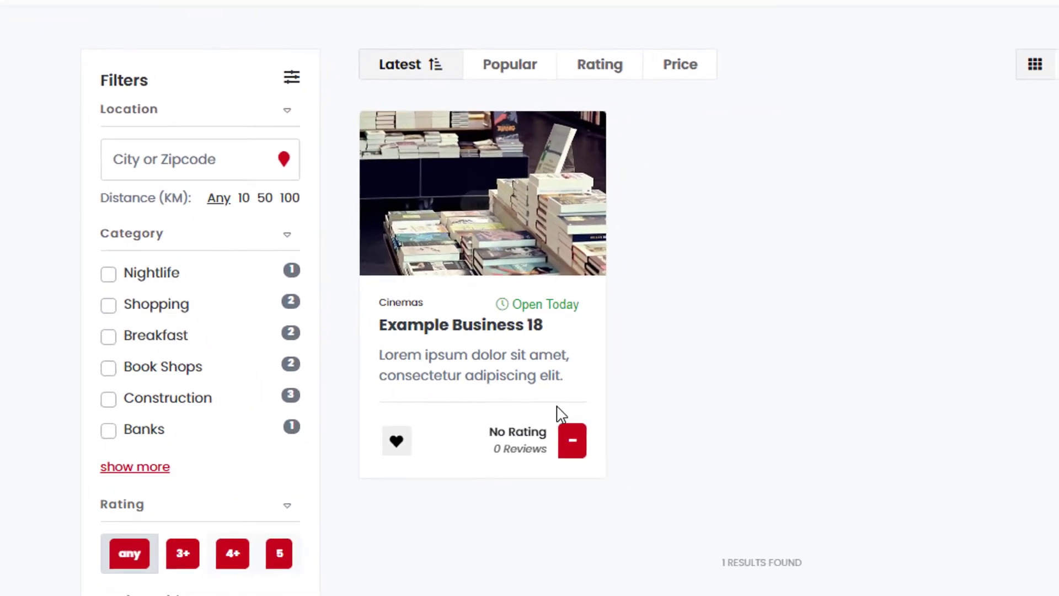
scroll(492, 275, down, 3)
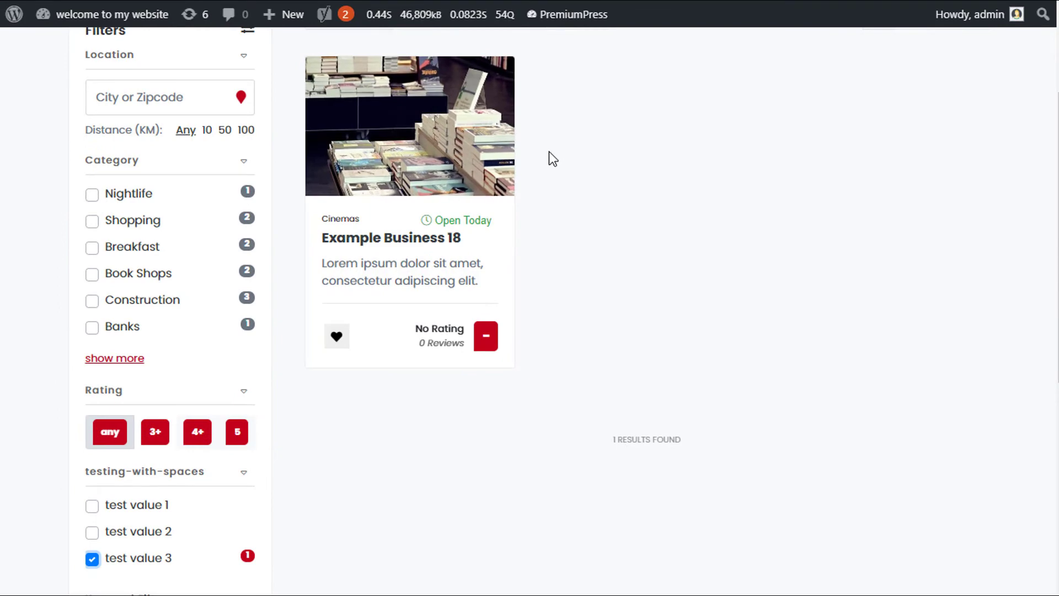
scroll(548, 152, up, 2)
- Open the Example Business 18 listing to see its testing-with-spaces value
scroll(418, 208, down, 2)
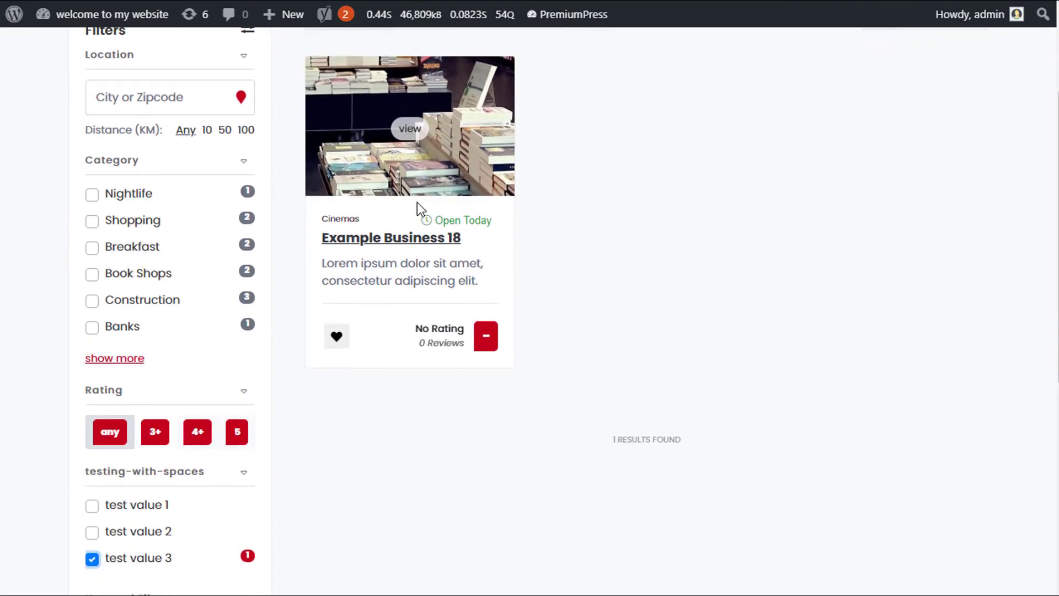
click(406, 133)
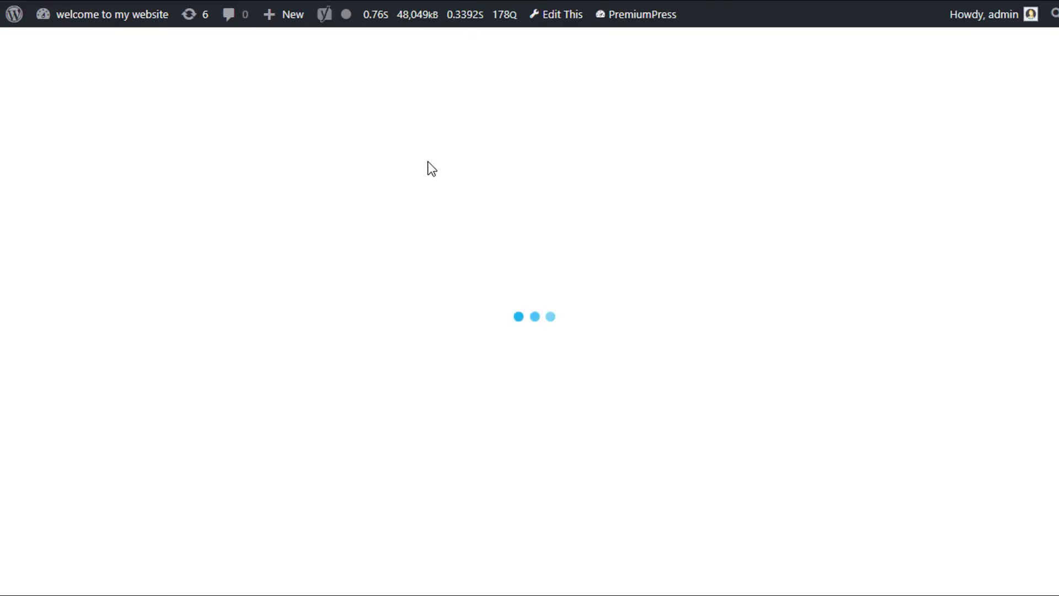
scroll(711, 250, down, 3)
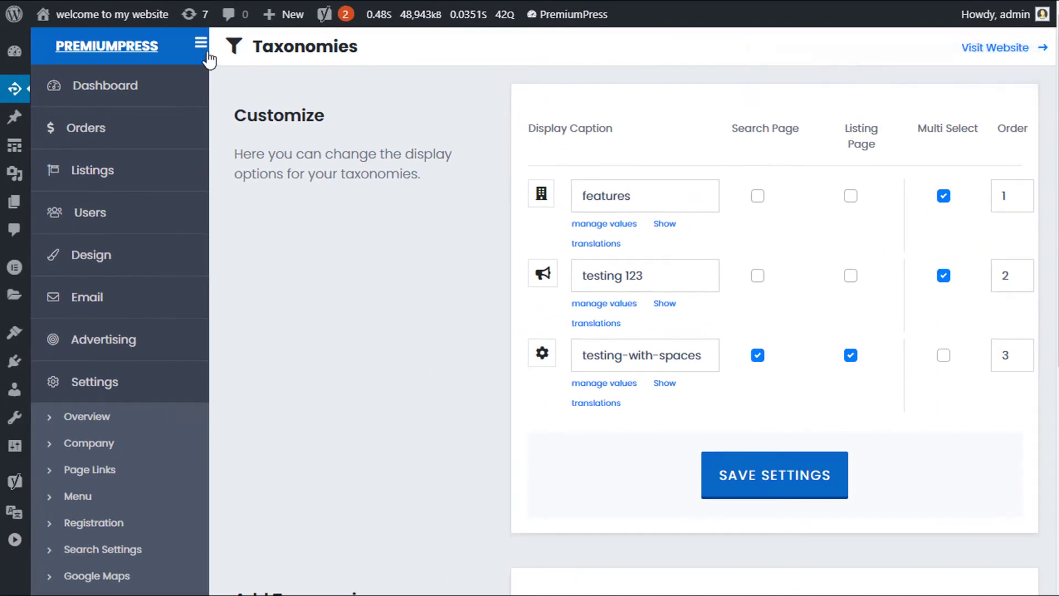
- Turn off Listing Page for testing-with-spaces, save, and reload the listing to check
click(201, 43)
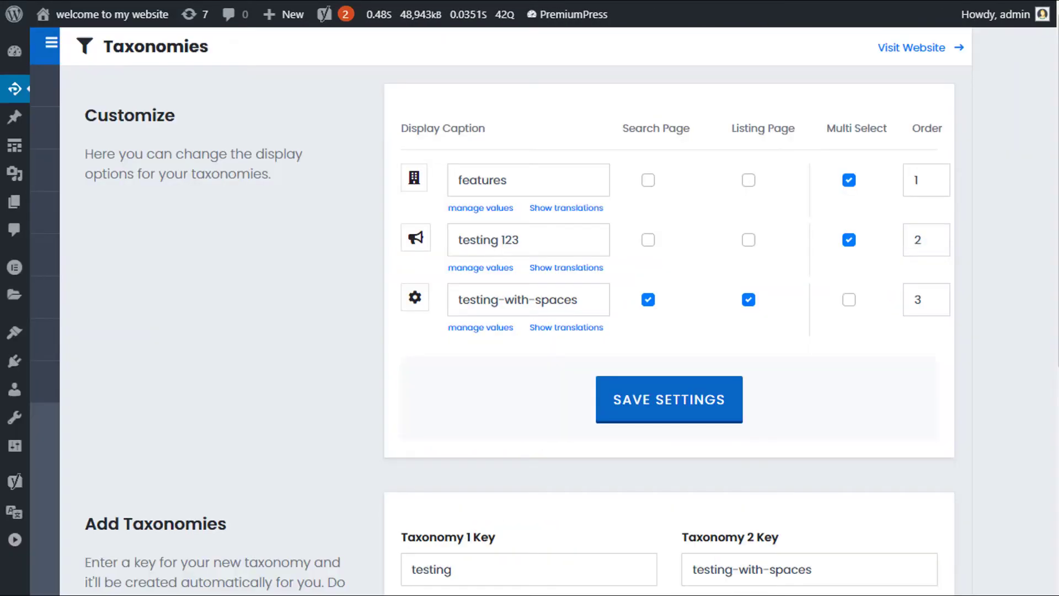
click(748, 308)
click(677, 414)
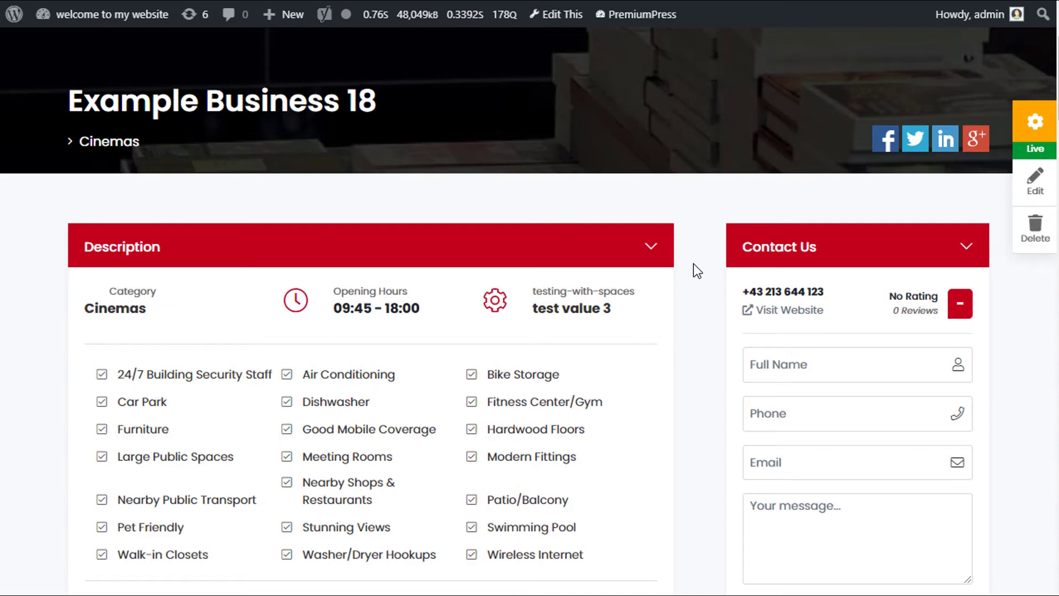
key(F5)
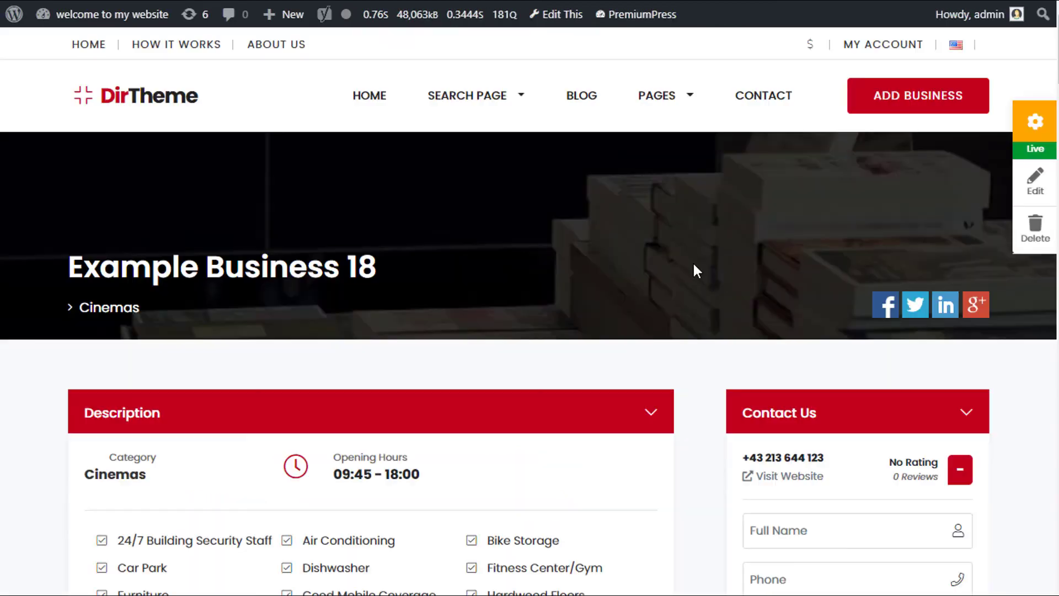
- Re-enable Listing Page for testing-with-spaces and save the taxonomy settings
scroll(558, 304, down, 3)
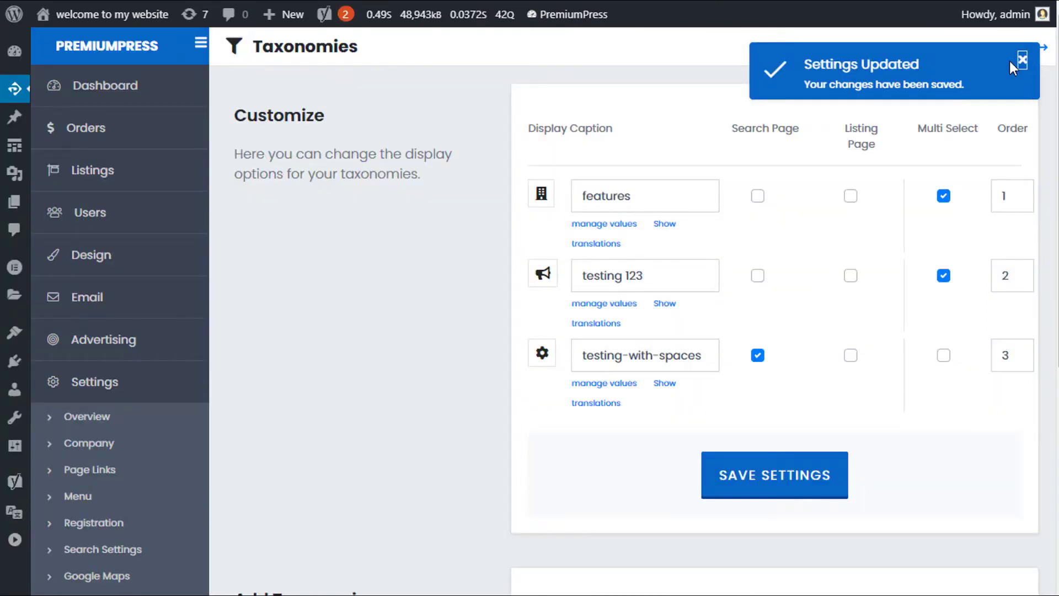
click(1021, 60)
click(850, 355)
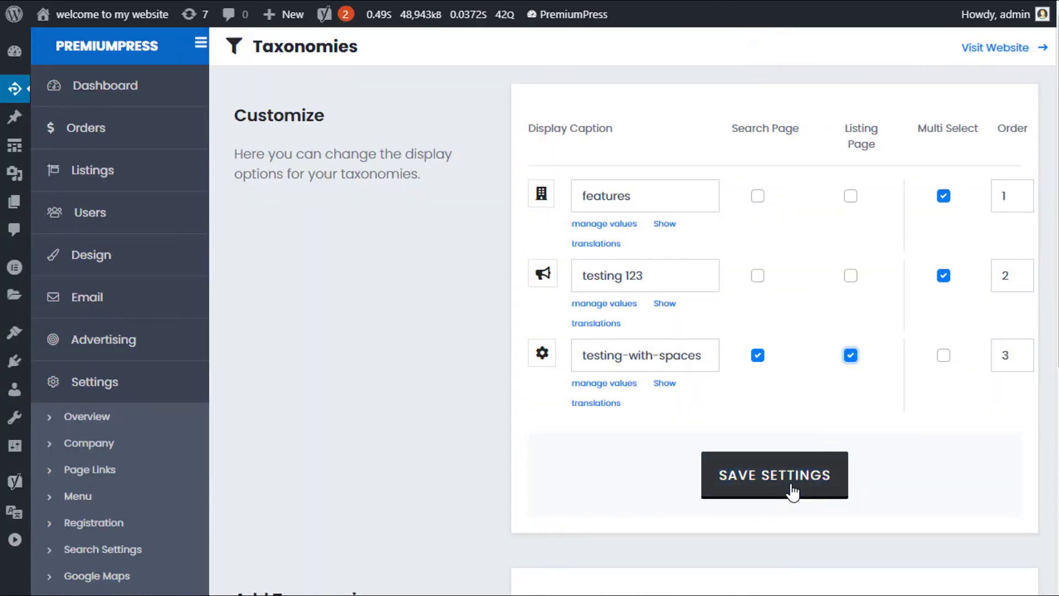
click(791, 489)
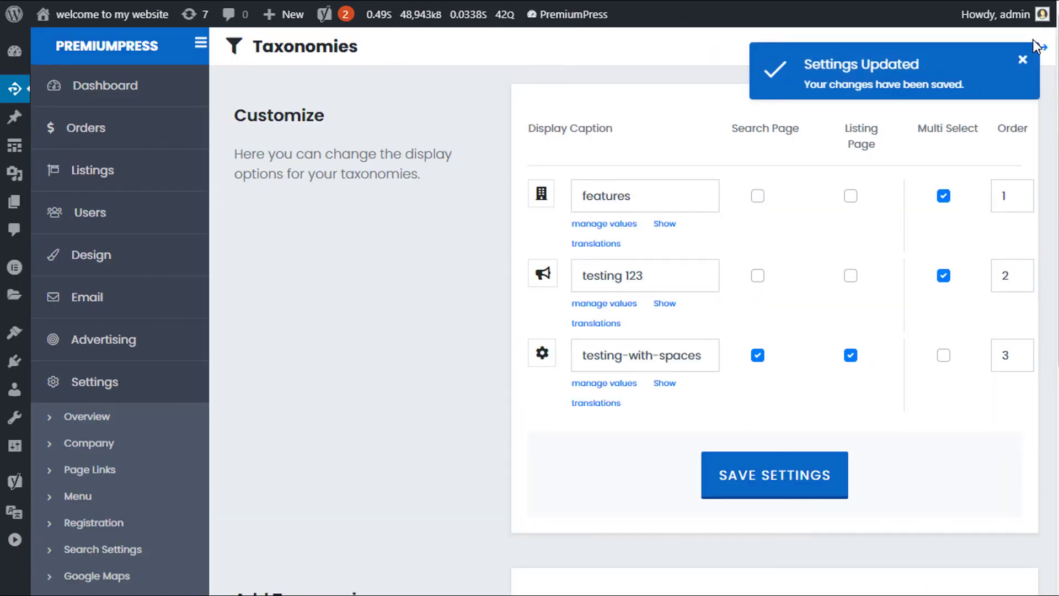
click(1023, 61)
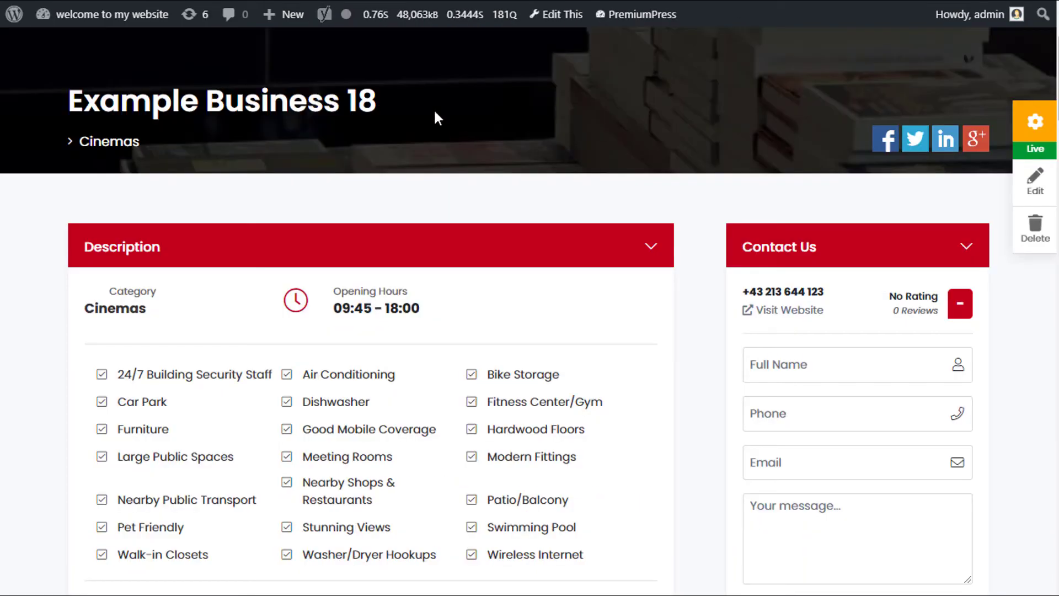
- Open the sidebar grid search page to check the testing-with-spaces filter
scroll(391, 154, up, 3)
mouse_move(467, 96)
click(466, 298)
scroll(372, 352, down, 8)
scroll(83, 337, up, 3)
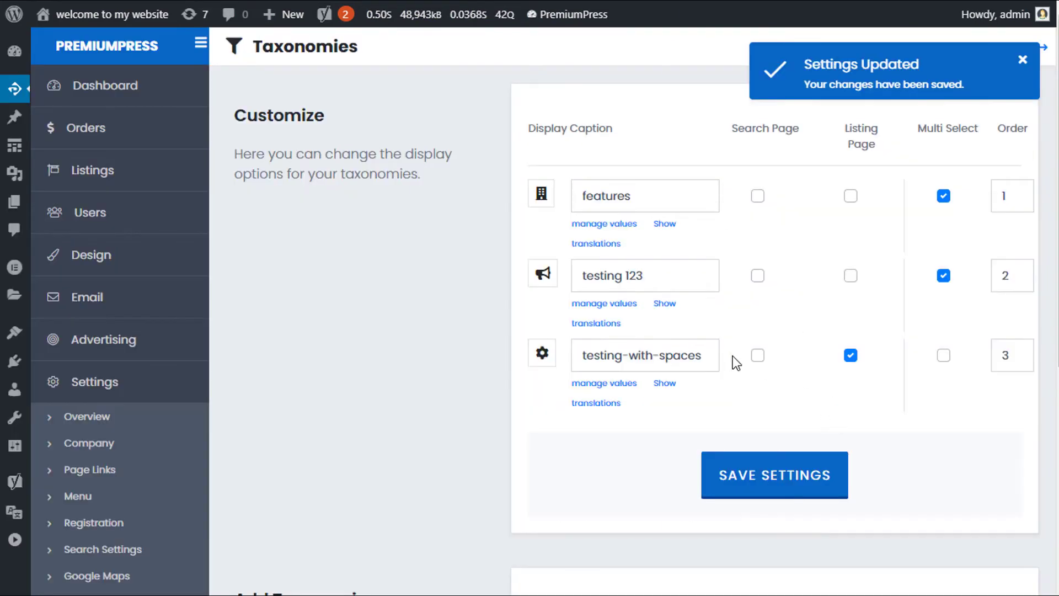
- Enable testing-with-spaces on the search page and save the taxonomy display settings
click(758, 356)
click(786, 485)
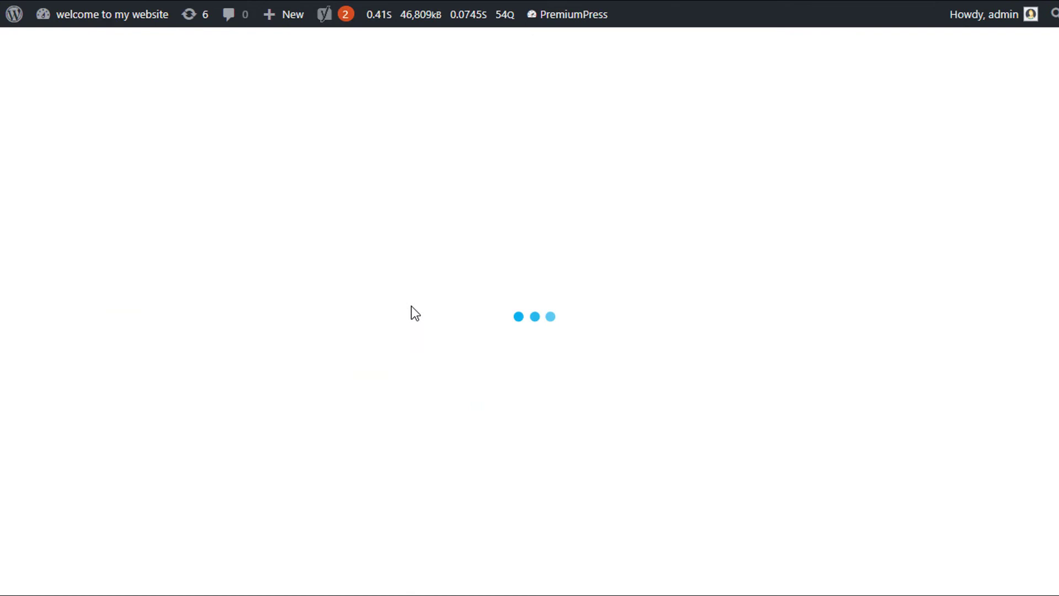
scroll(272, 378, down, 2)
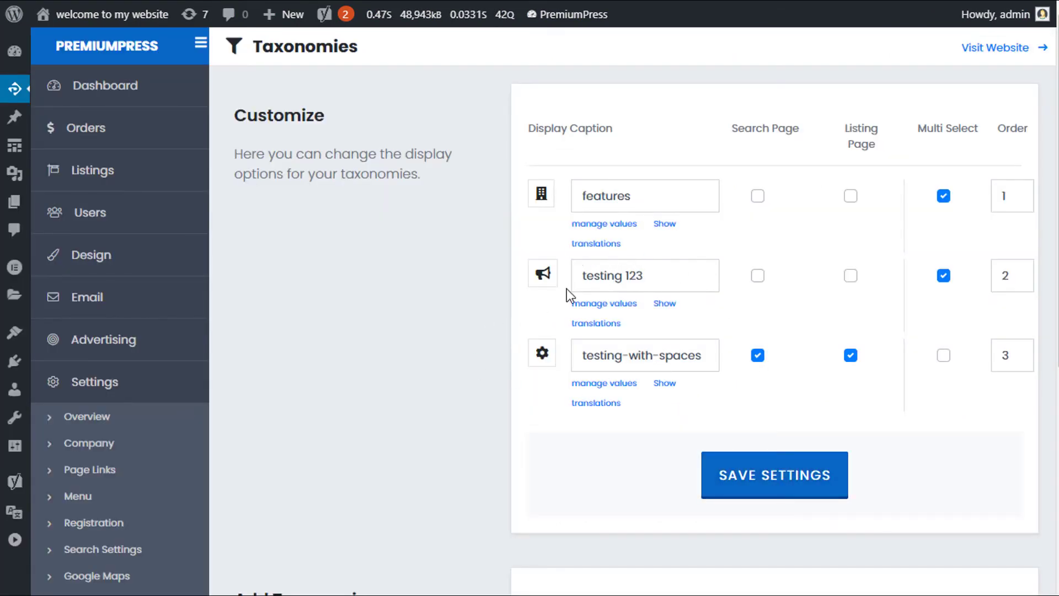
scroll(549, 319, down, 2)
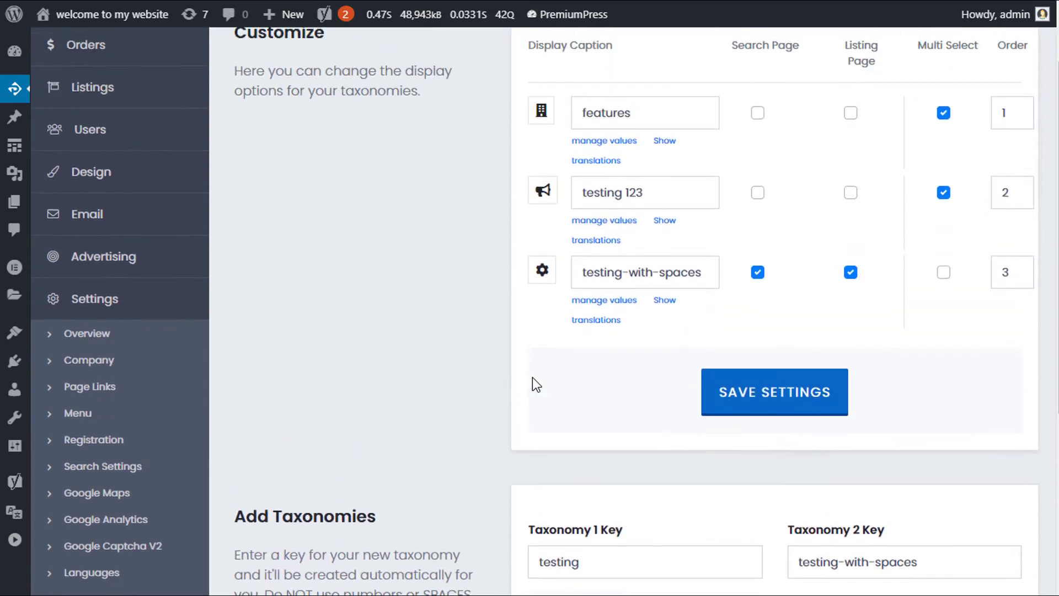
- Switch the search page's Taxonomy Filter off in Search Settings and save
scroll(508, 439, up, 2)
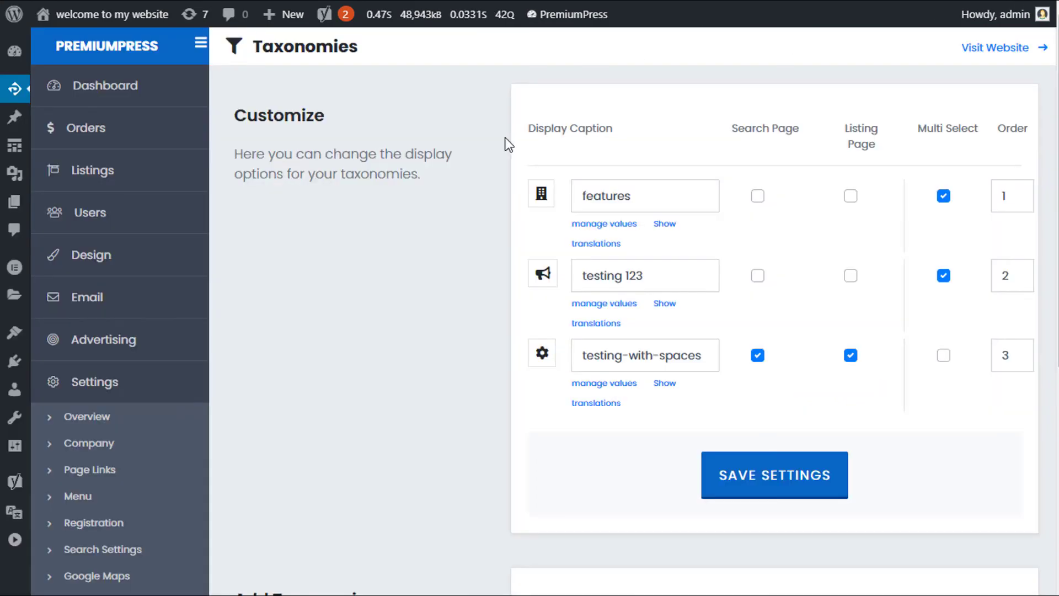
scroll(406, 232, down, 5)
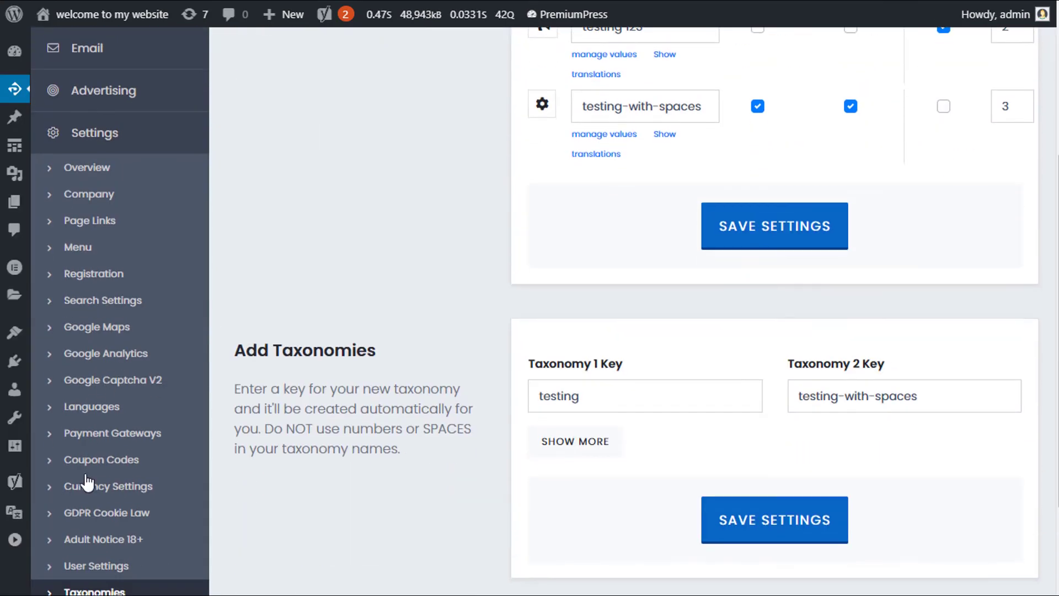
scroll(184, 458, down, 3)
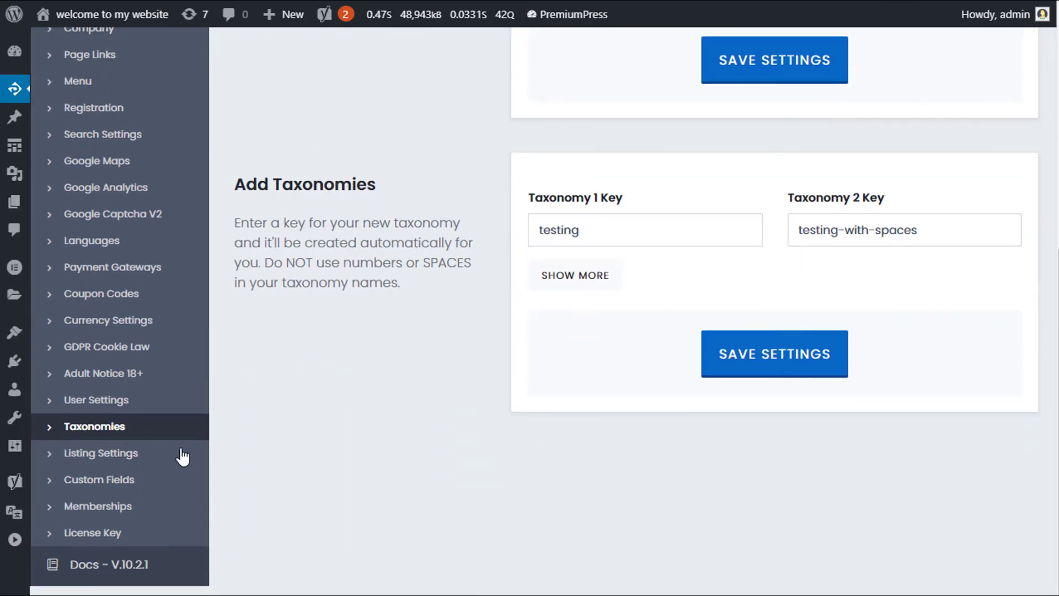
click(99, 145)
scroll(207, 185, up, 3)
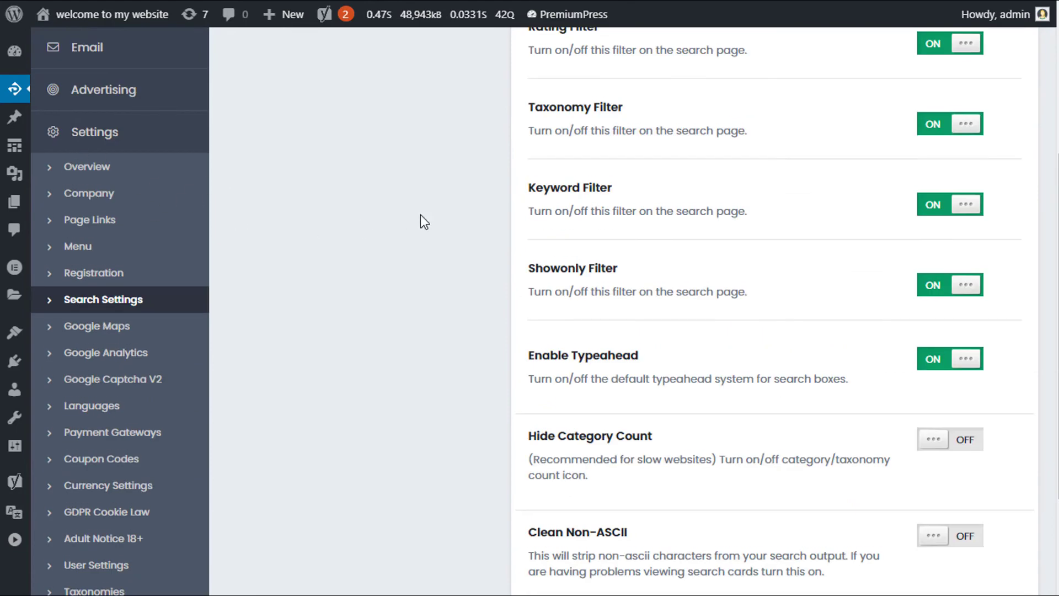
scroll(522, 283, up, 3)
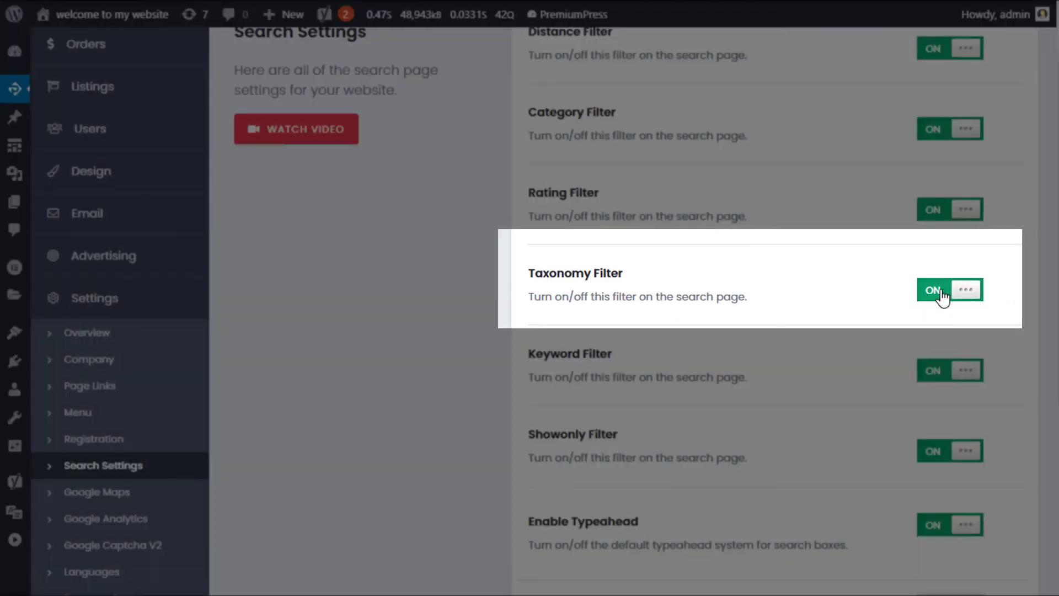
click(937, 292)
scroll(827, 358, down, 6)
click(782, 475)
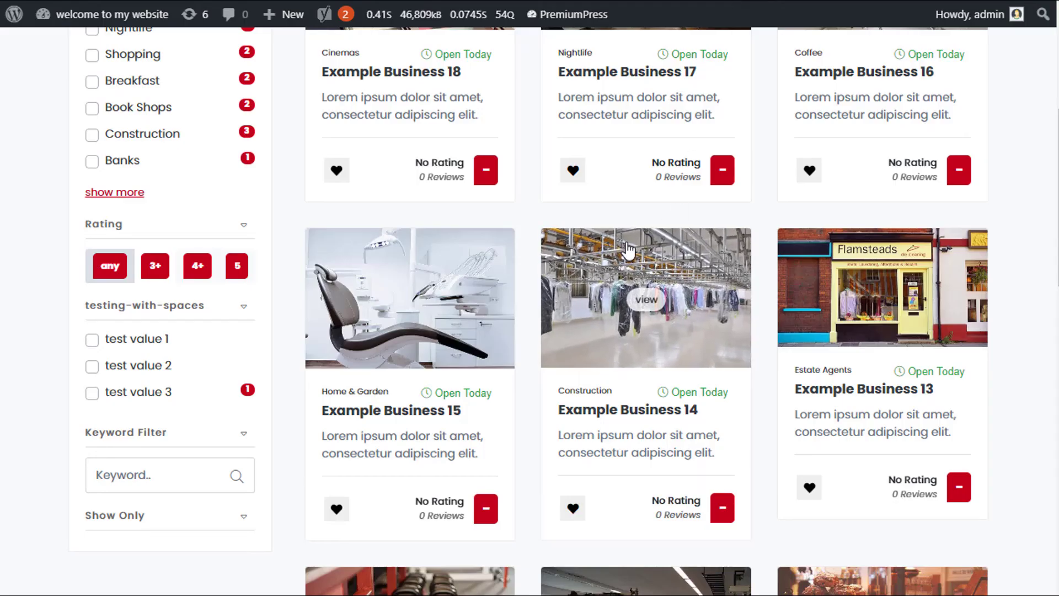
- Refresh the search page to check, then turn Taxonomy Filter back on and save
click(544, 299)
scroll(437, 371, down, 6)
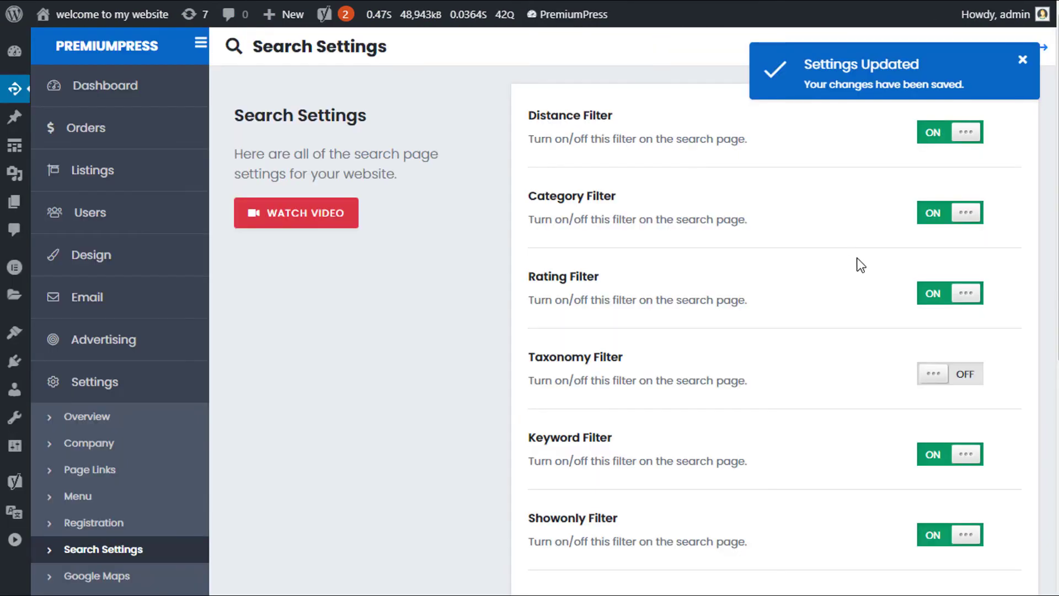
scroll(861, 265, down, 1)
click(964, 292)
click(1022, 61)
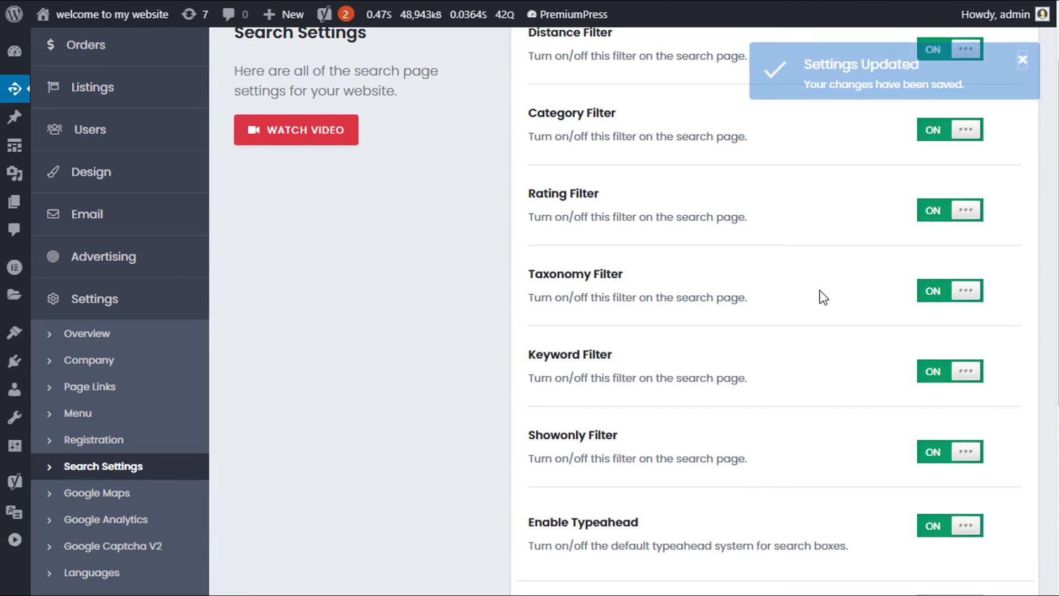
scroll(800, 267, down, 6)
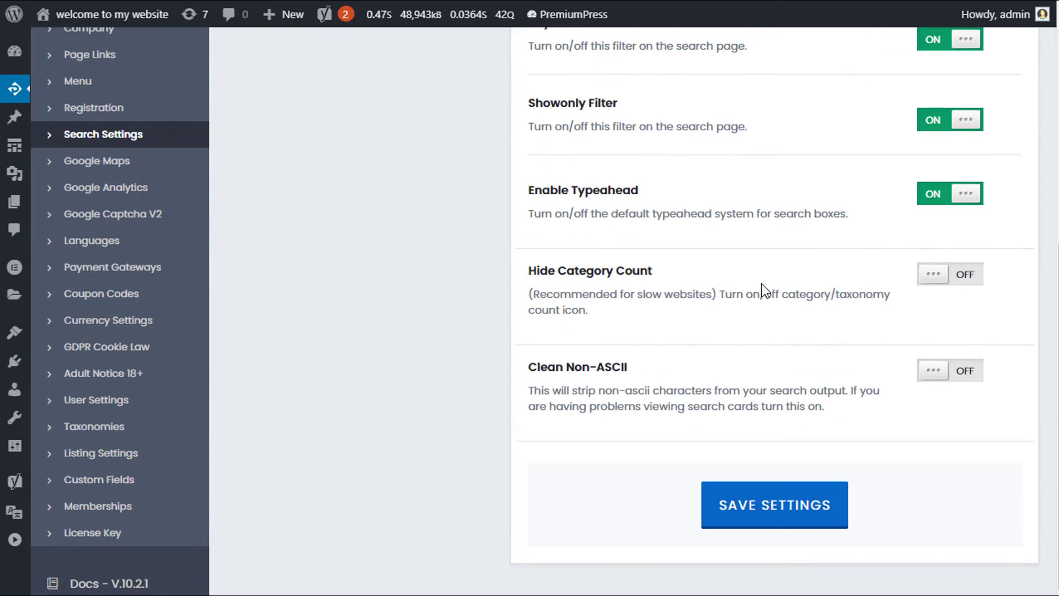
click(778, 474)
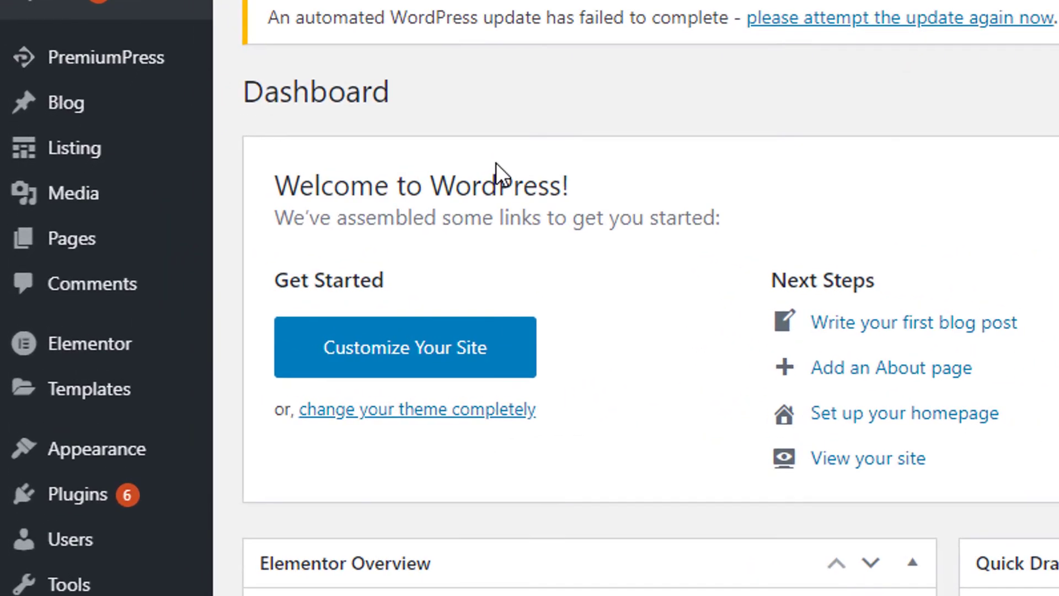
- Browse the listings and the features, testing 123 and testing-with-spaces taxonomy values
mouse_move(91, 165)
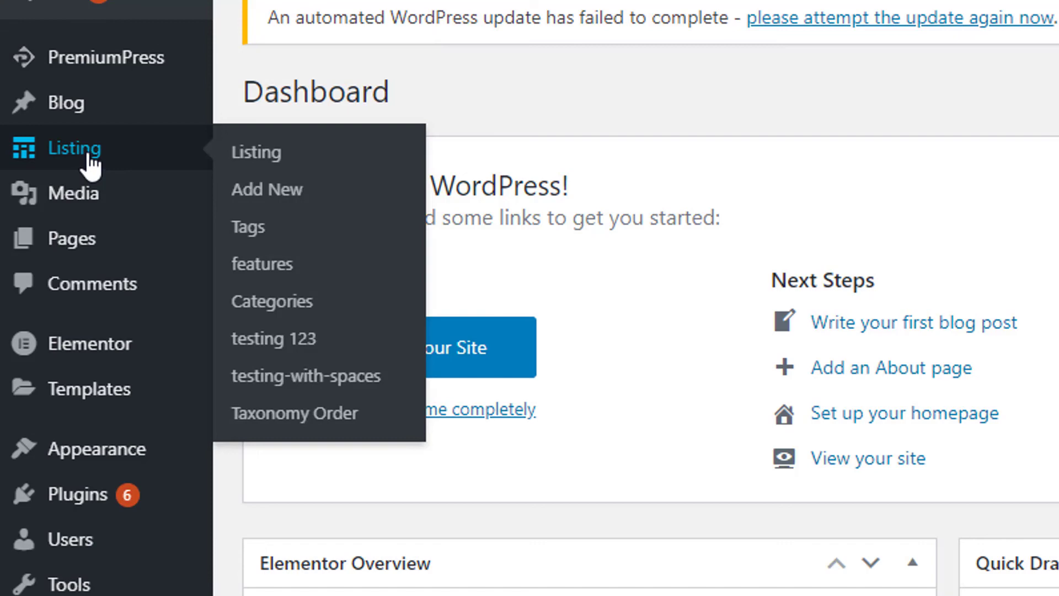
click(91, 165)
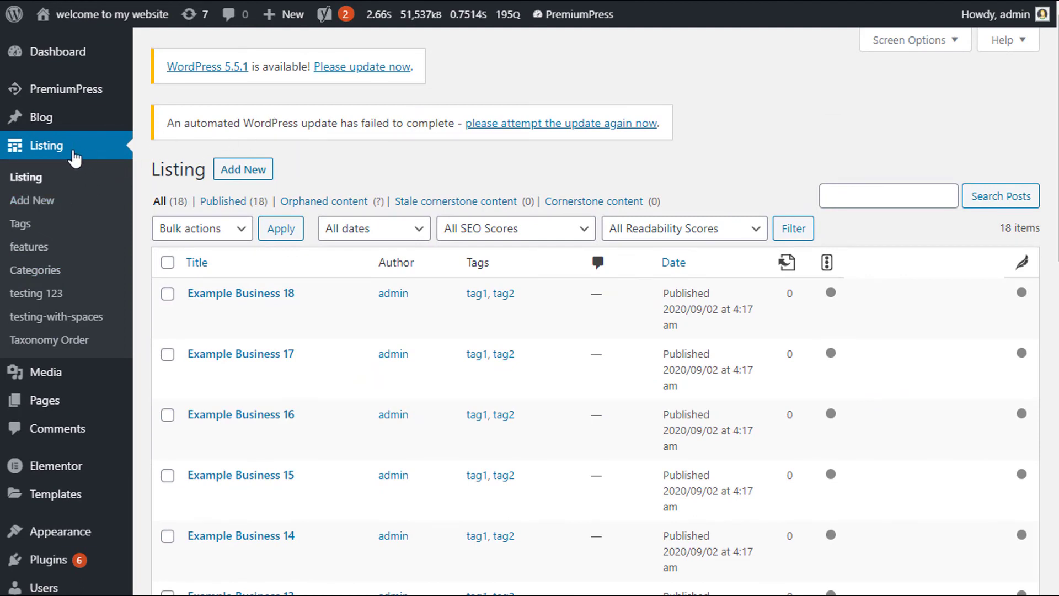
scroll(287, 197, down, 1)
scroll(295, 209, up, 1)
click(35, 248)
scroll(570, 407, down, 4)
scroll(568, 400, up, 4)
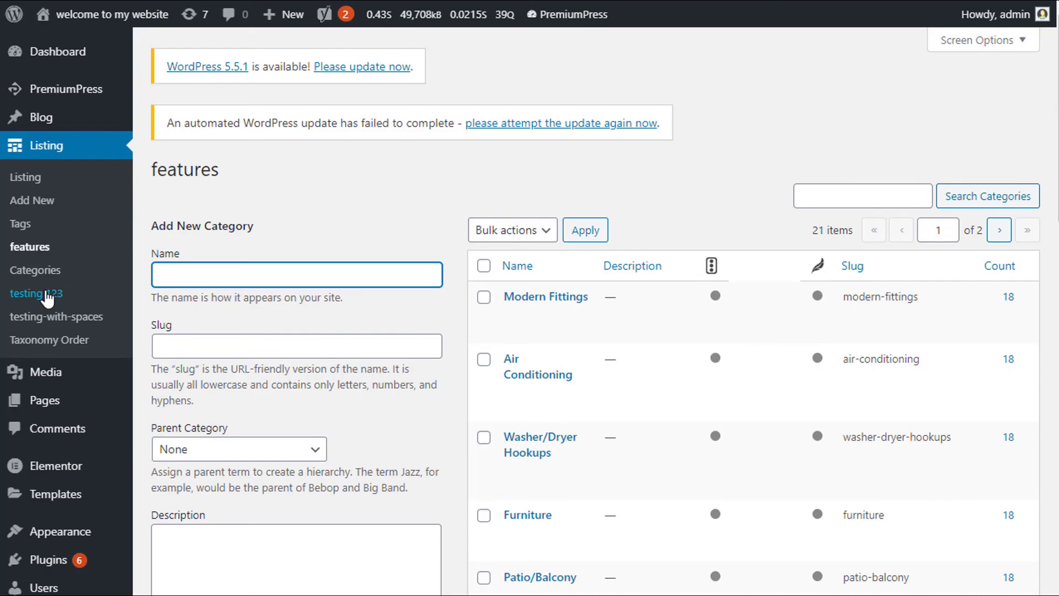
click(51, 298)
scroll(498, 279, down, 2)
scroll(246, 331, up, 2)
click(83, 317)
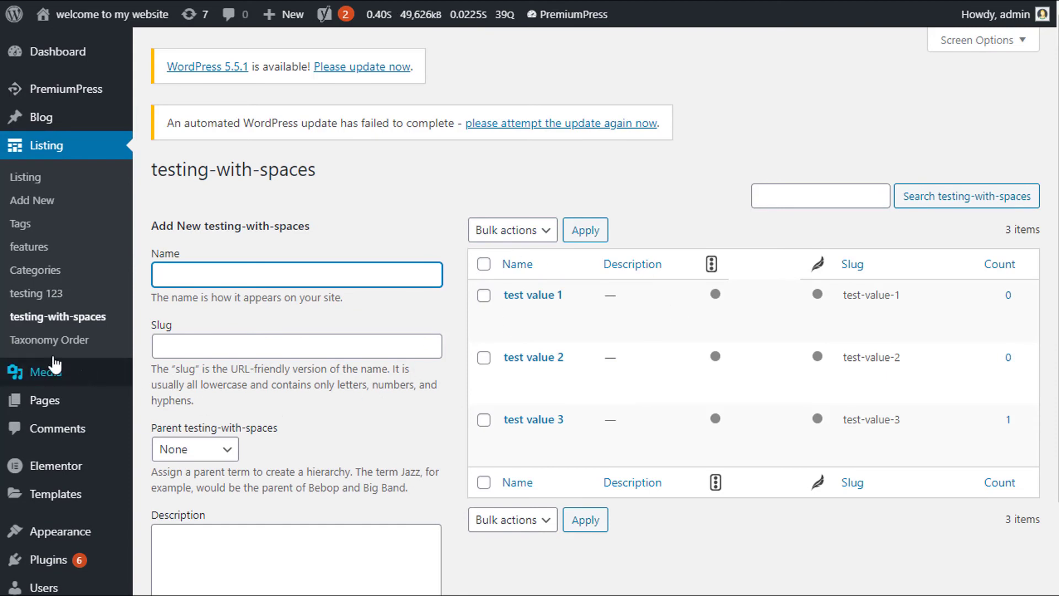
- In Taxonomy Order, move test value 2 above test value 1 for testing-with-spaces and update
click(57, 341)
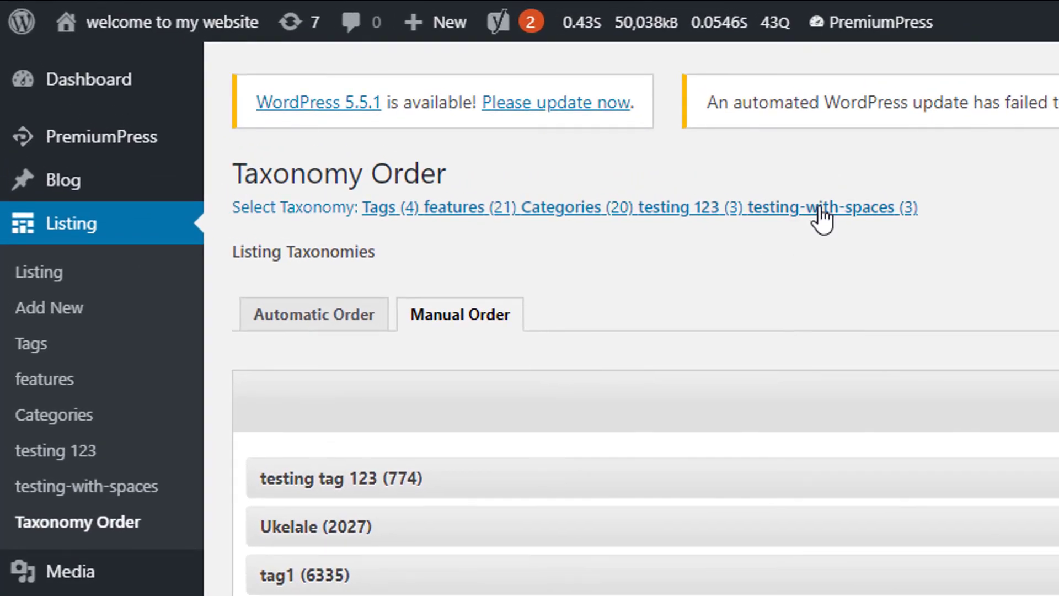
click(822, 215)
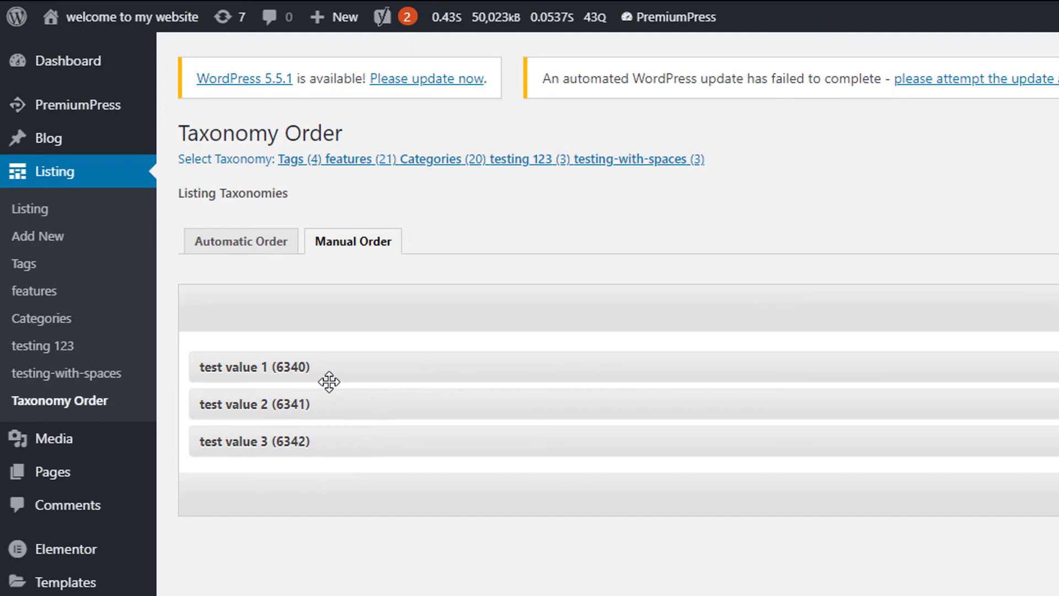
drag(303, 399, 303, 361)
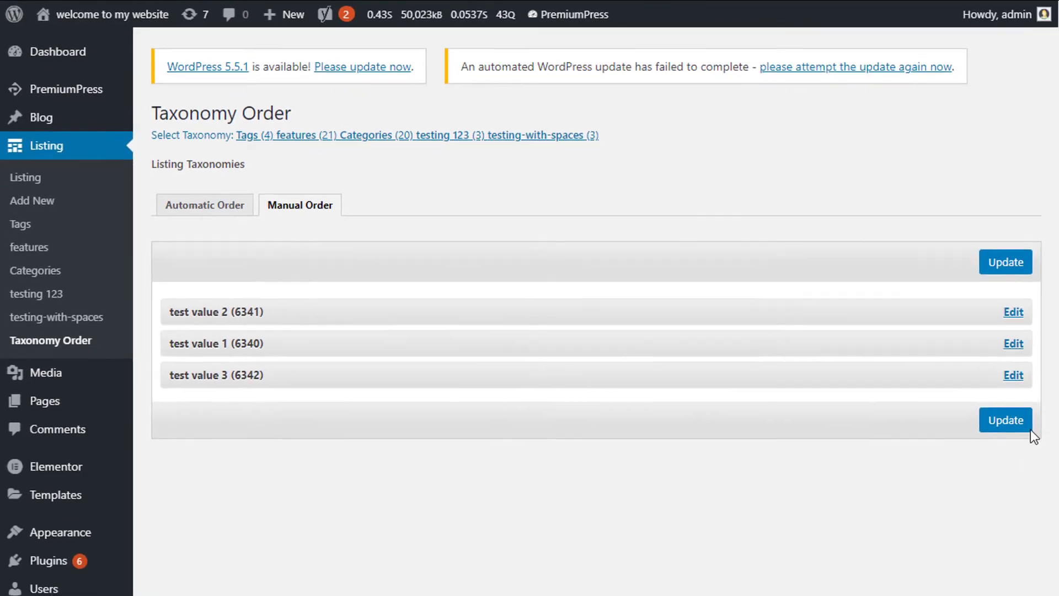
click(1006, 419)
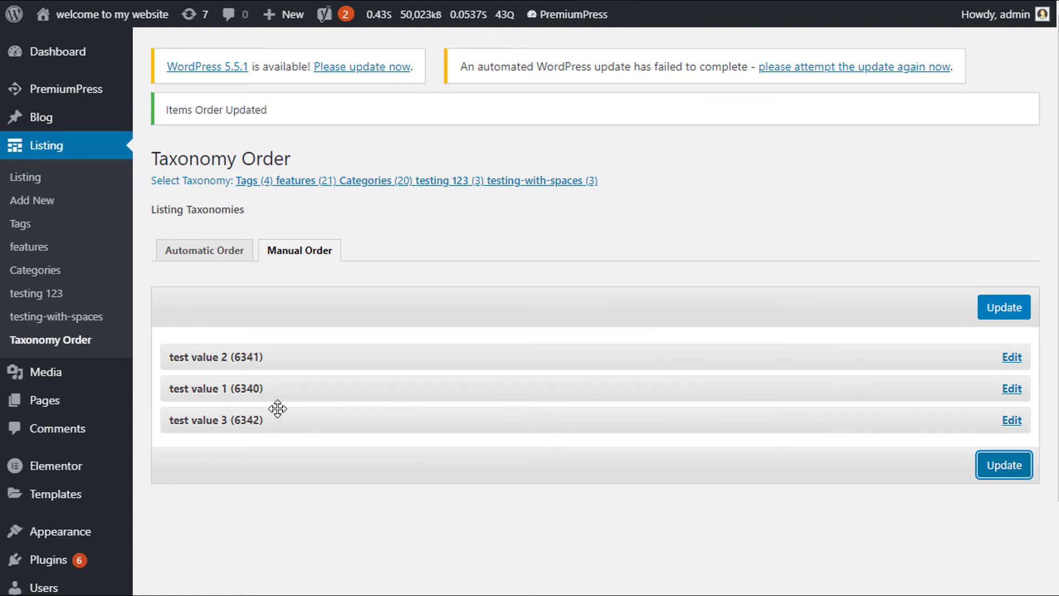
click(54, 319)
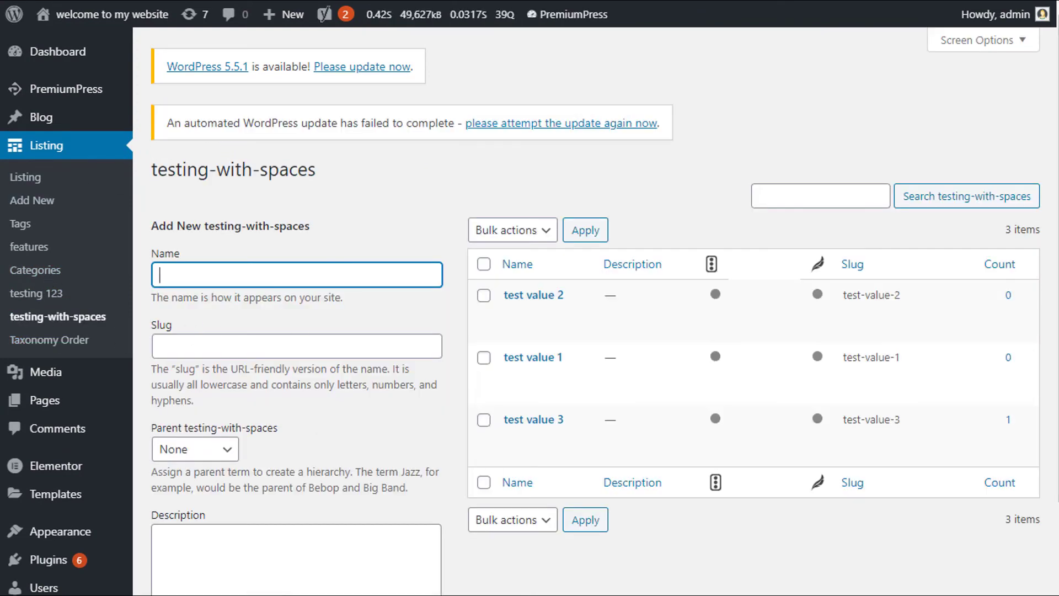
mouse_move(112, 99)
click(174, 91)
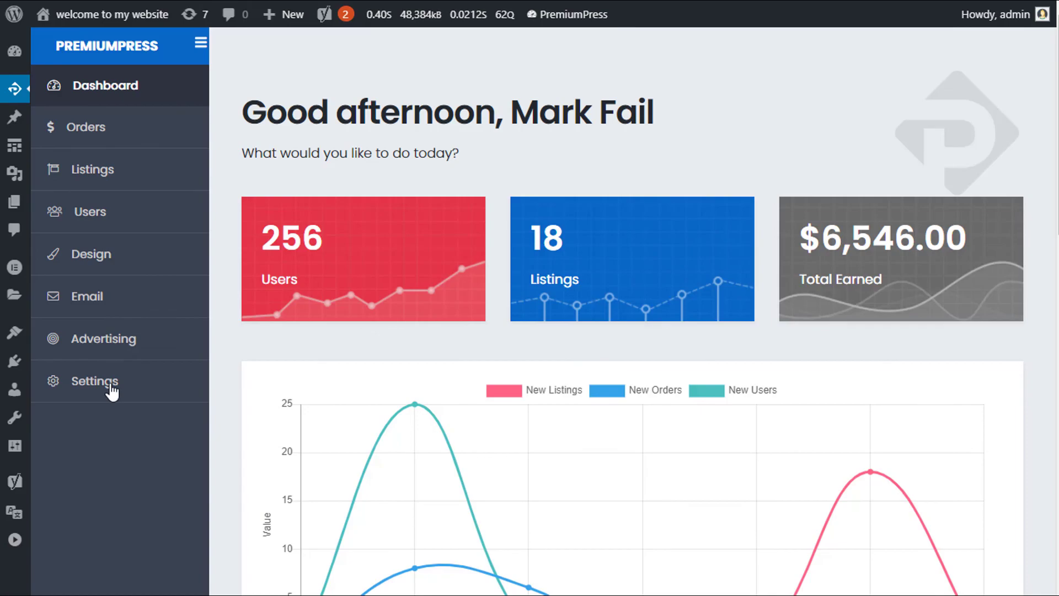
- In the taxonomy display settings, give the features taxonomy the bug icon
scroll(359, 323, down, 10)
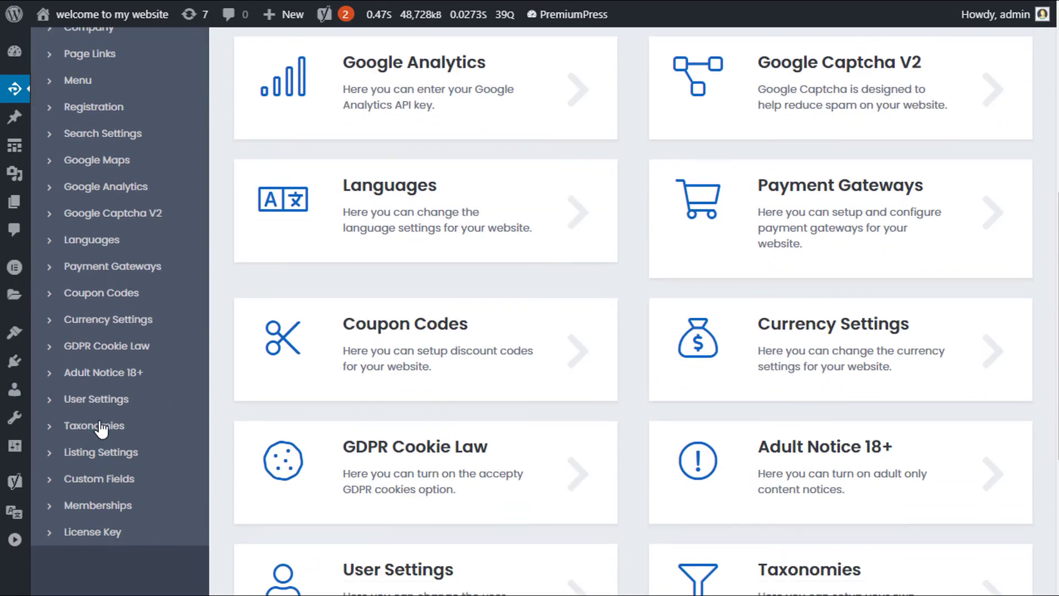
click(105, 426)
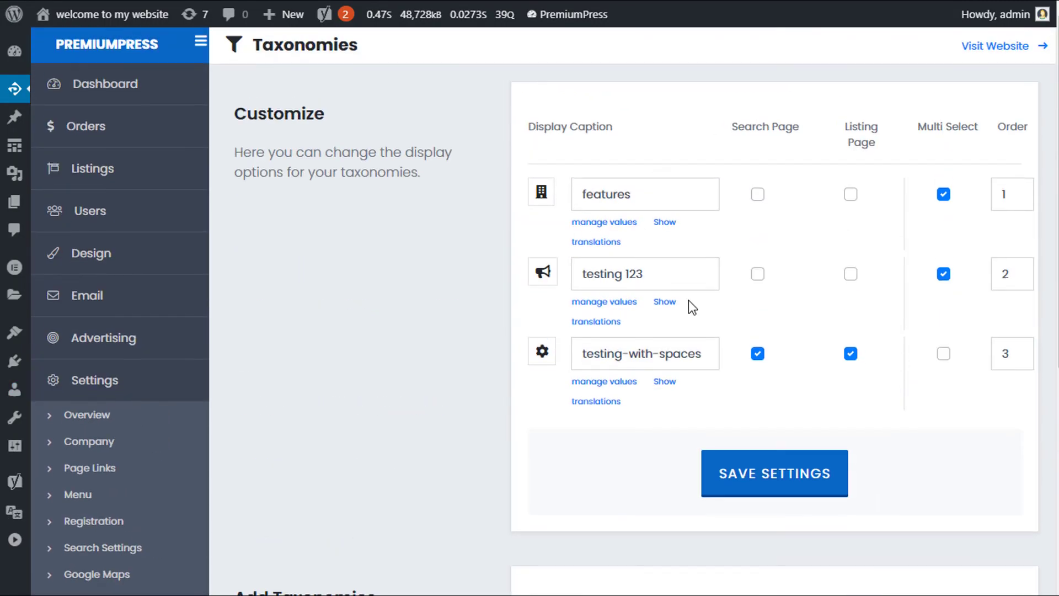
click(199, 43)
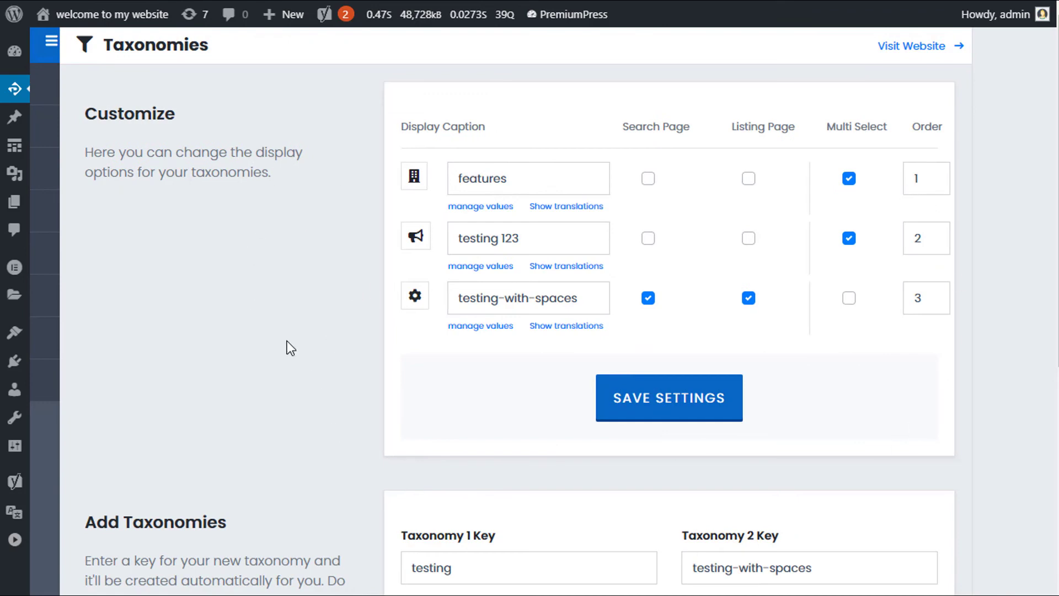
click(487, 214)
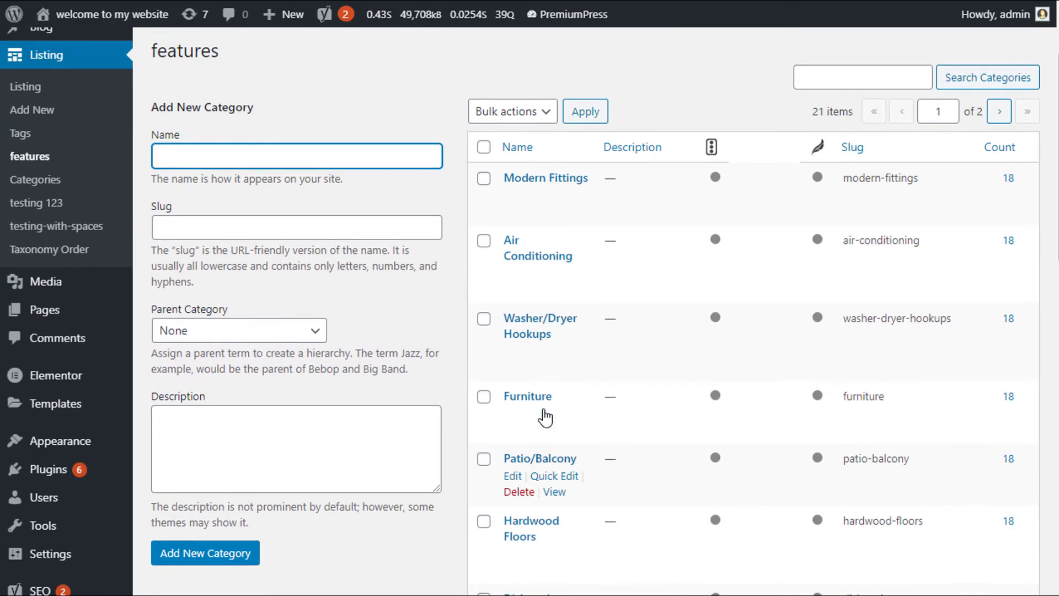
key(alt+Left)
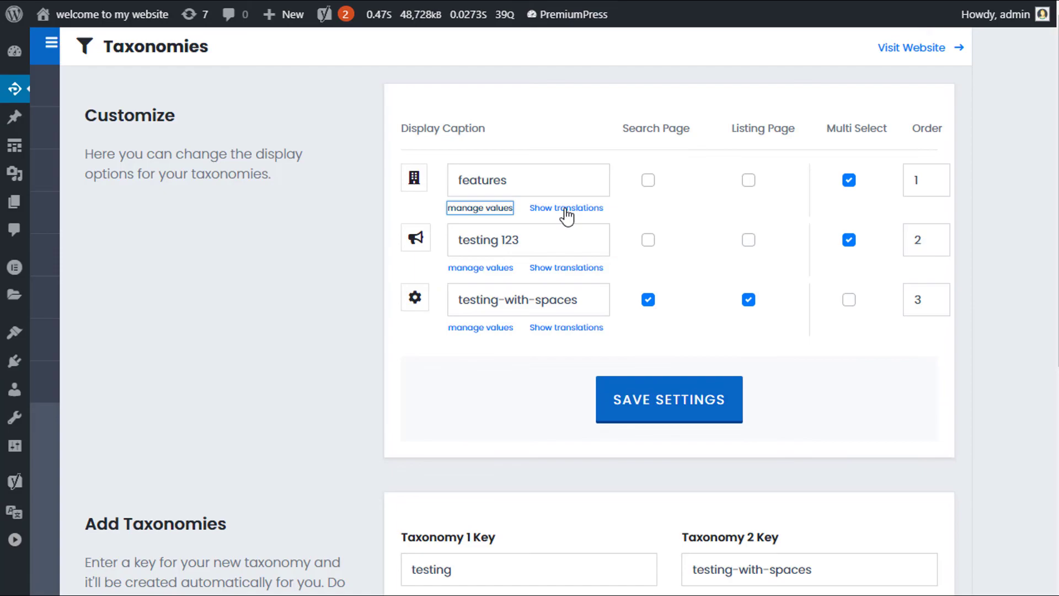
click(330, 187)
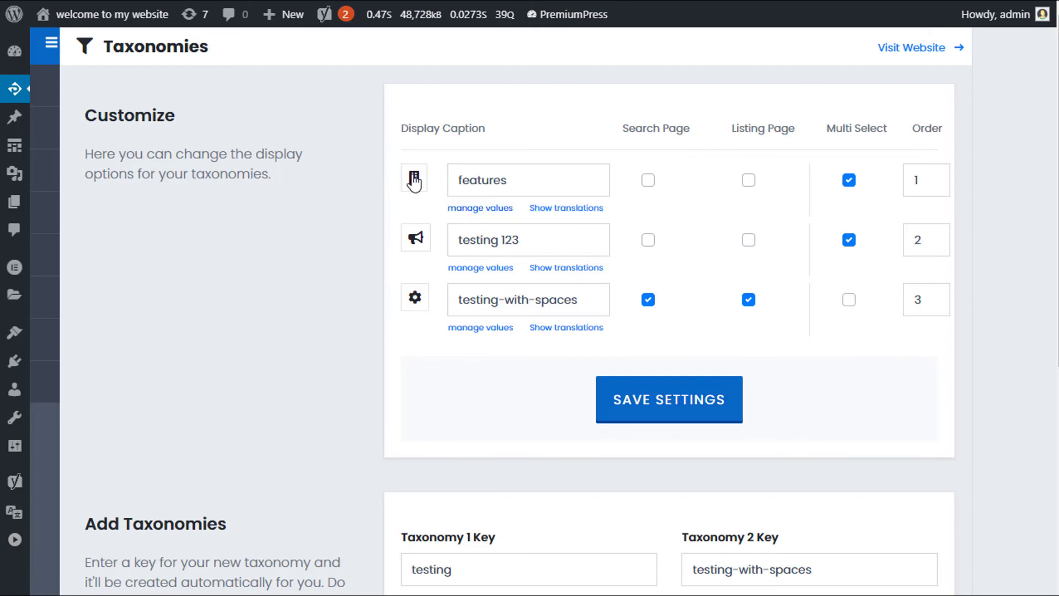
click(414, 181)
click(538, 291)
- Start editing the Taxonomy 1 Key entry, dismissing the browser's autofill suggestions
scroll(901, 269, down, 4)
scroll(901, 269, up, 4)
scroll(902, 269, down, 3)
scroll(904, 274, down, 3)
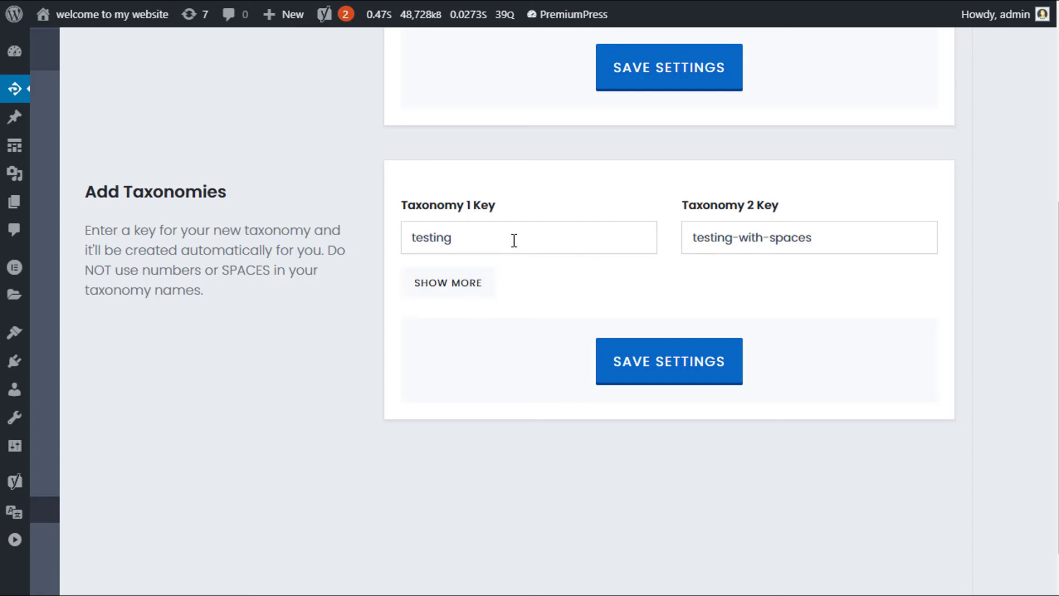
scroll(514, 238, up, 1)
click(506, 317)
click(465, 320)
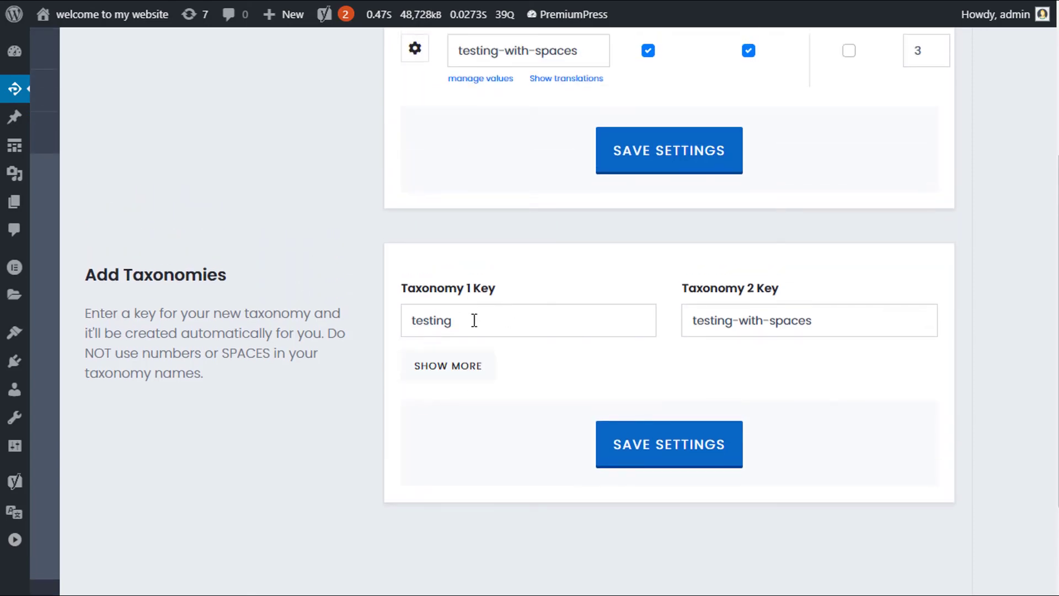
scroll(521, 383, up, 3)
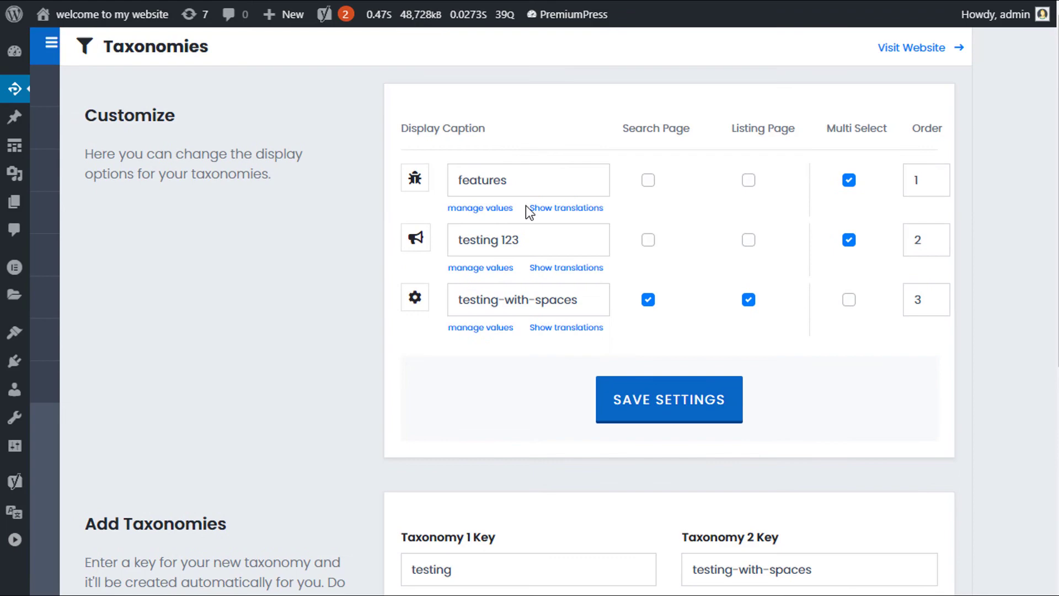